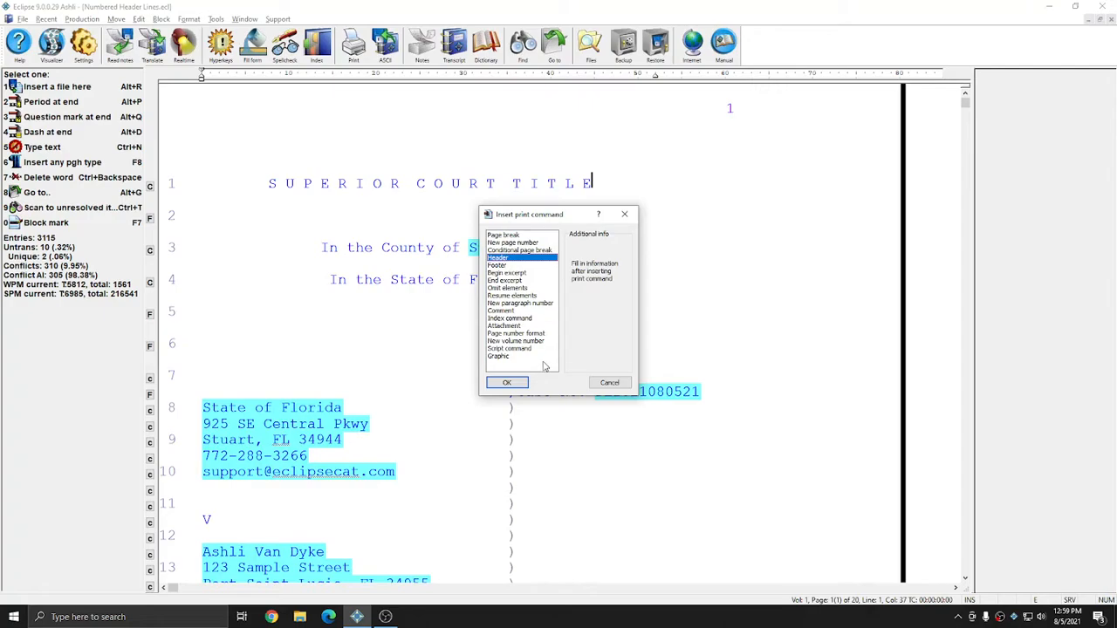
- Insert a Header print command above the court title containing "Header text line 1"
click(508, 383)
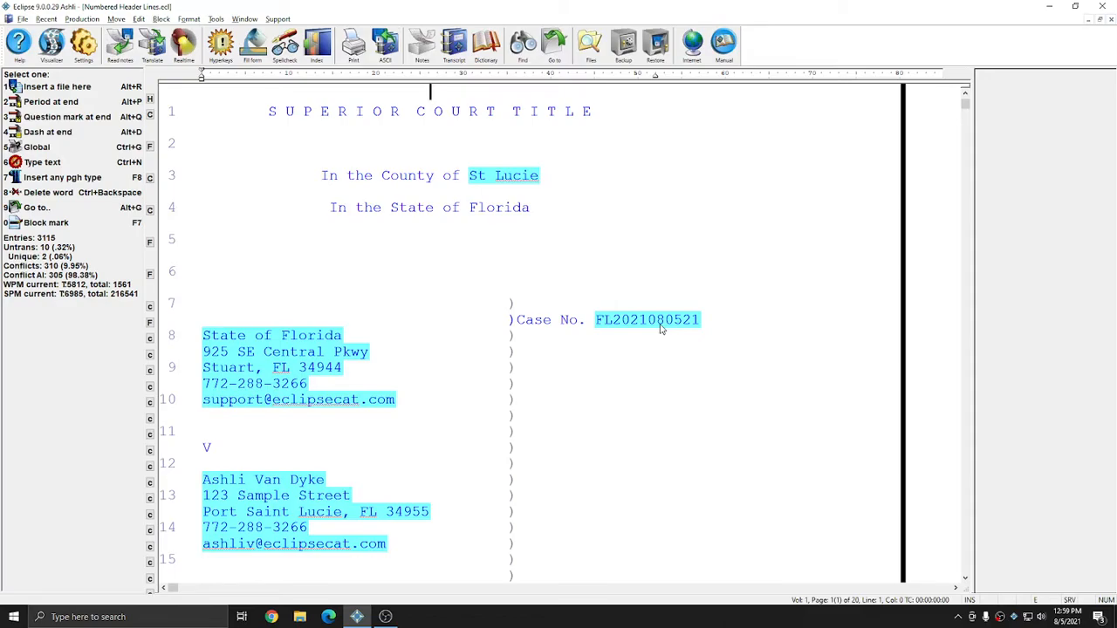
text(Header text )
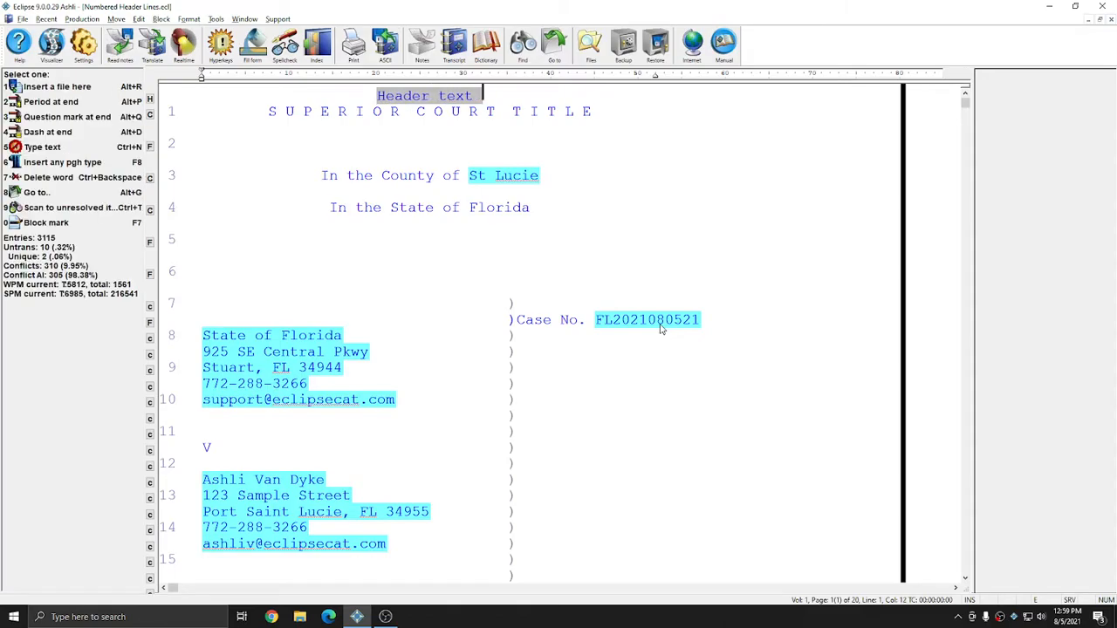
text(line 1)
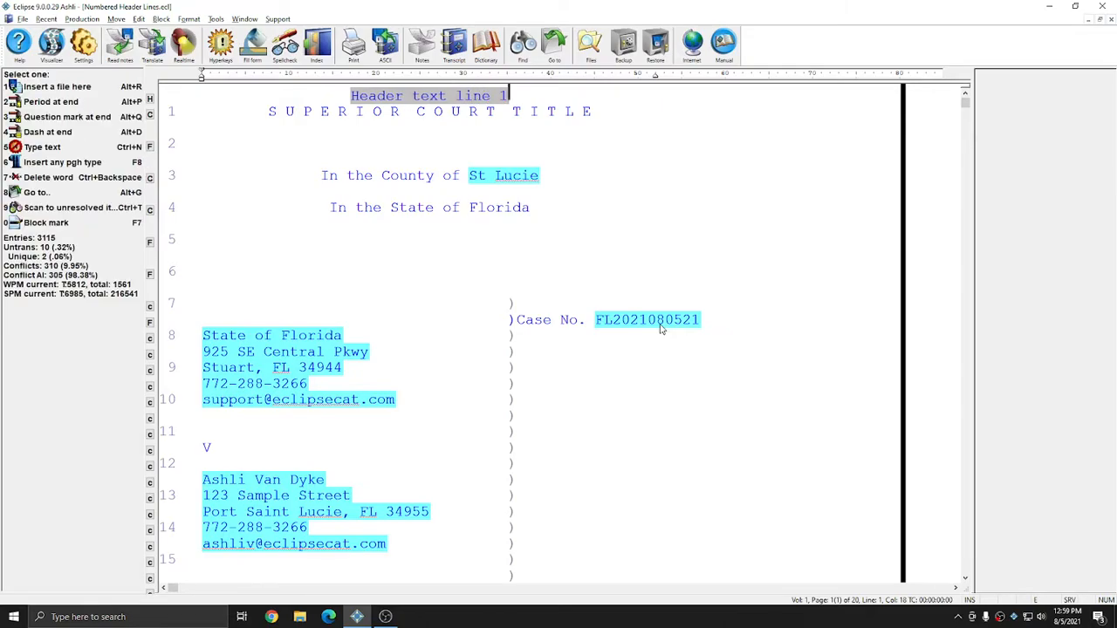
key(Return)
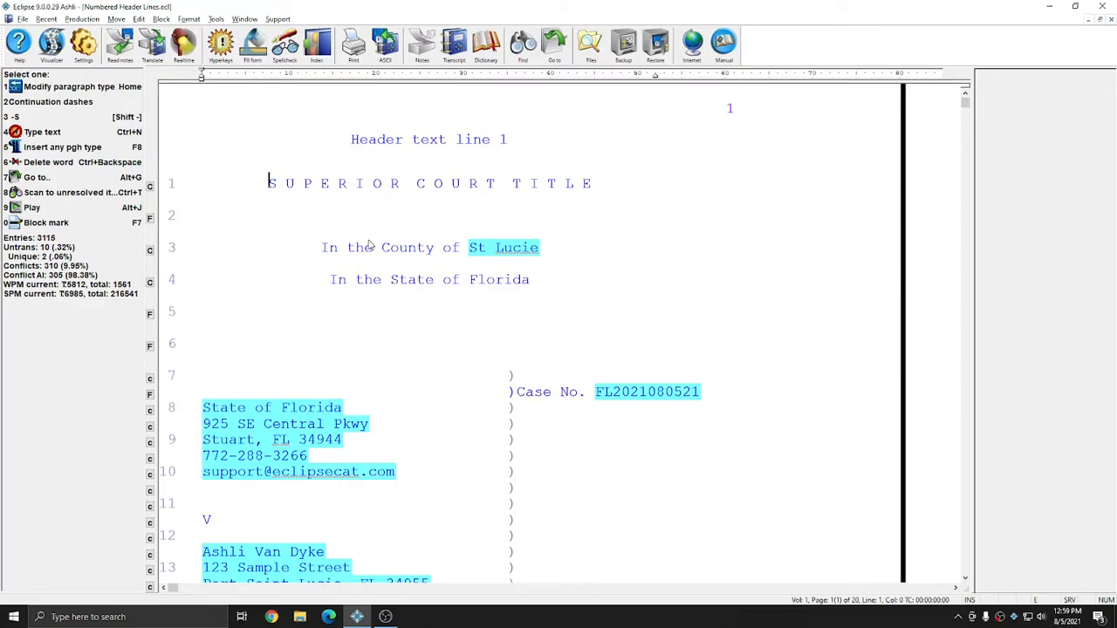
- Enable numbered header lines in the current document's advanced settings so the header text is numbered as line 1 of each page
scroll(397, 301, down, 10)
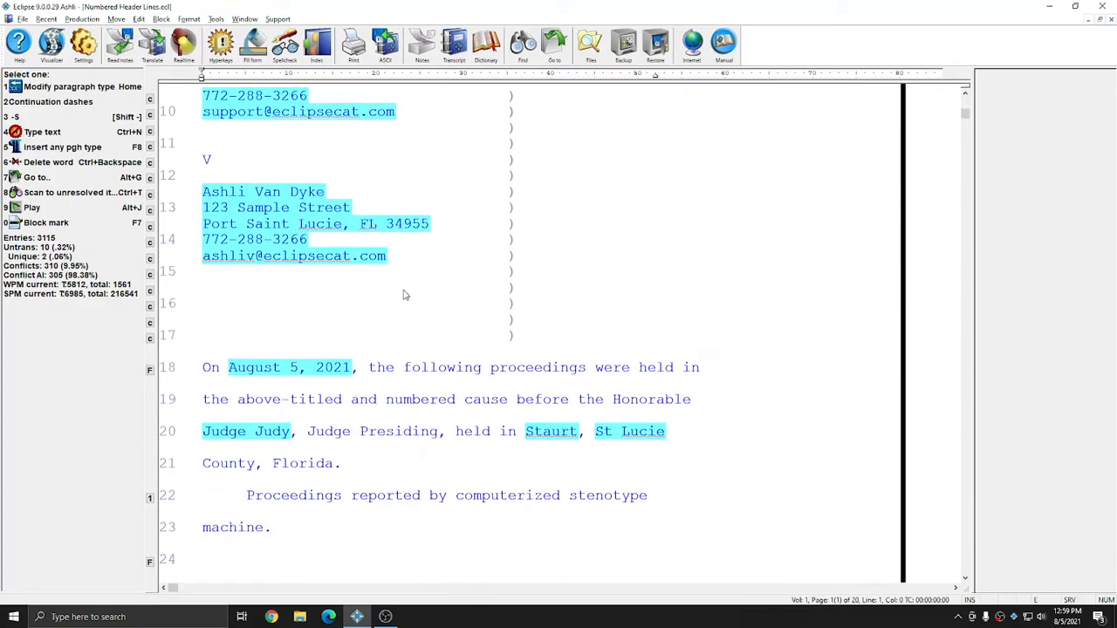
scroll(404, 293, down, 4)
scroll(410, 297, up, 4)
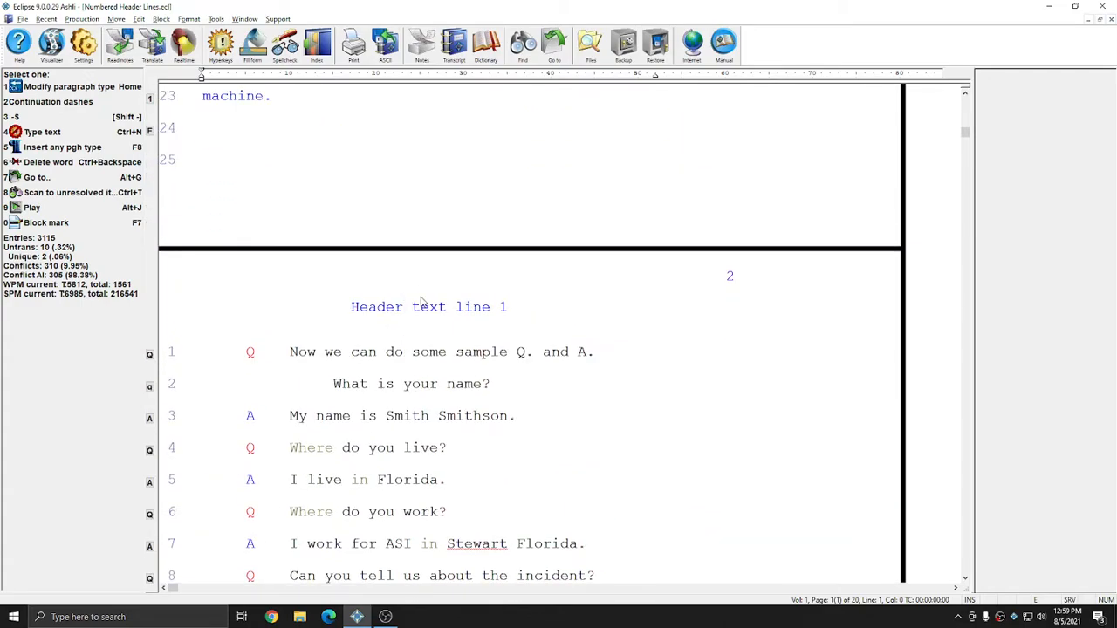
scroll(419, 289, down, 10)
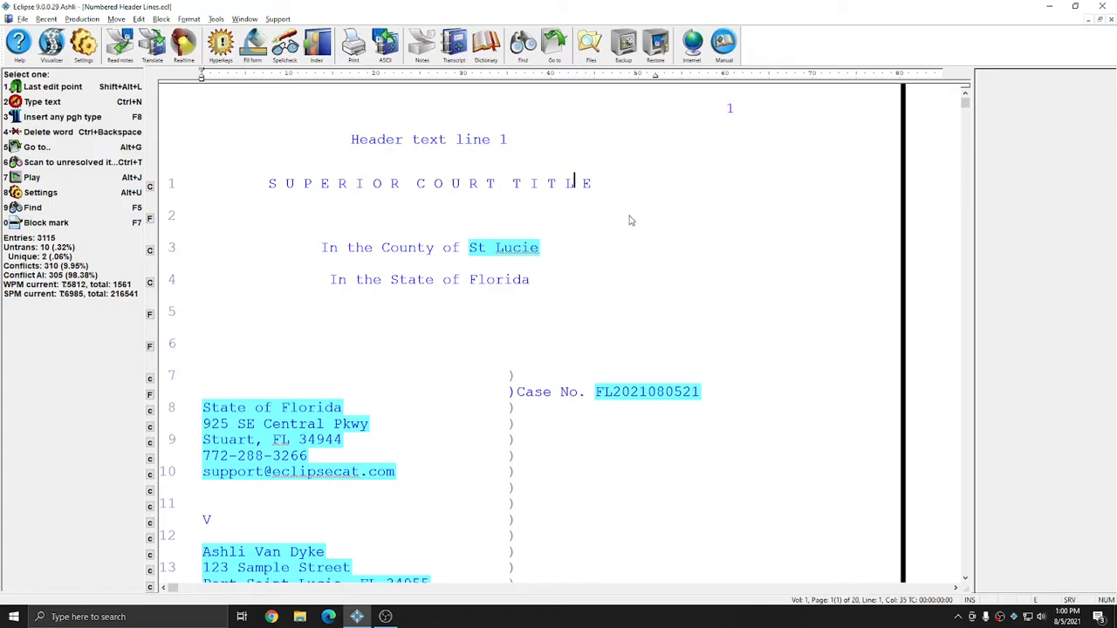
click(628, 221)
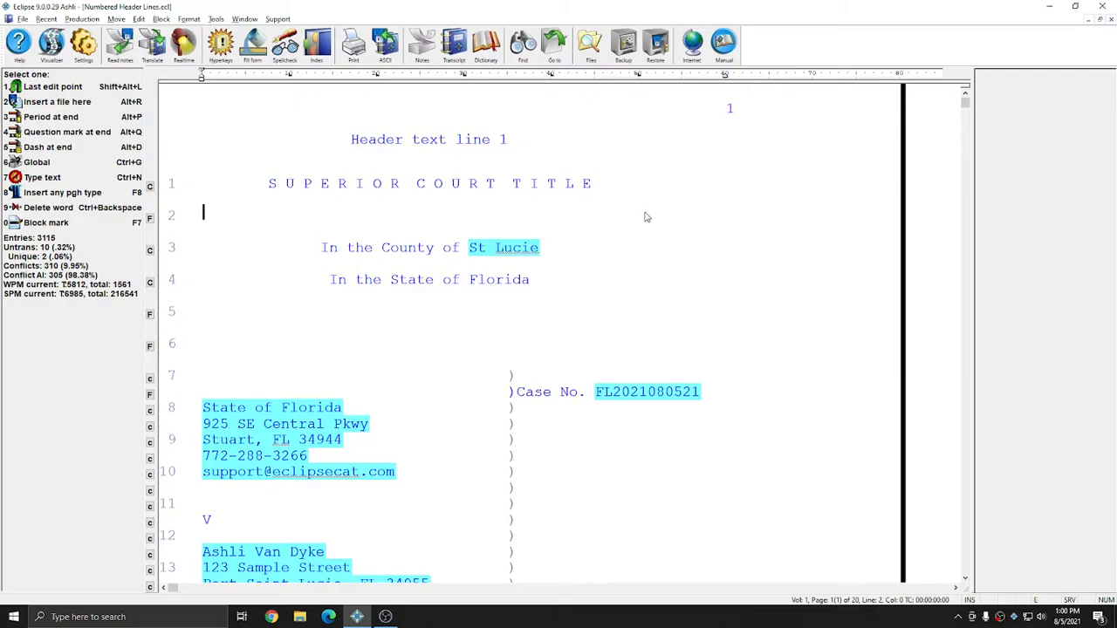
click(83, 44)
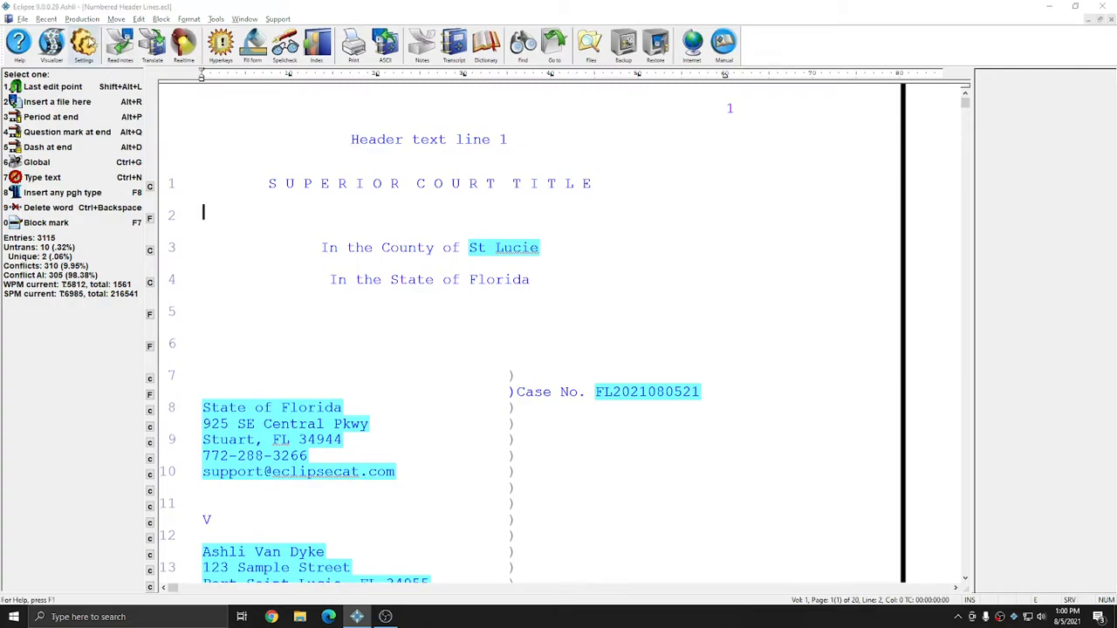
click(564, 229)
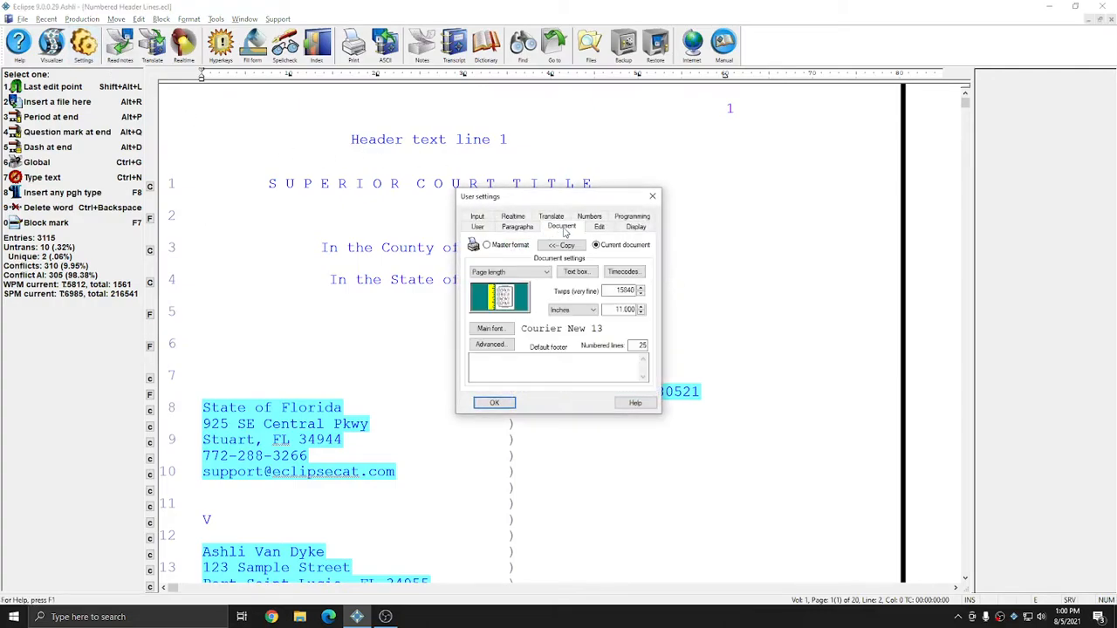
click(490, 344)
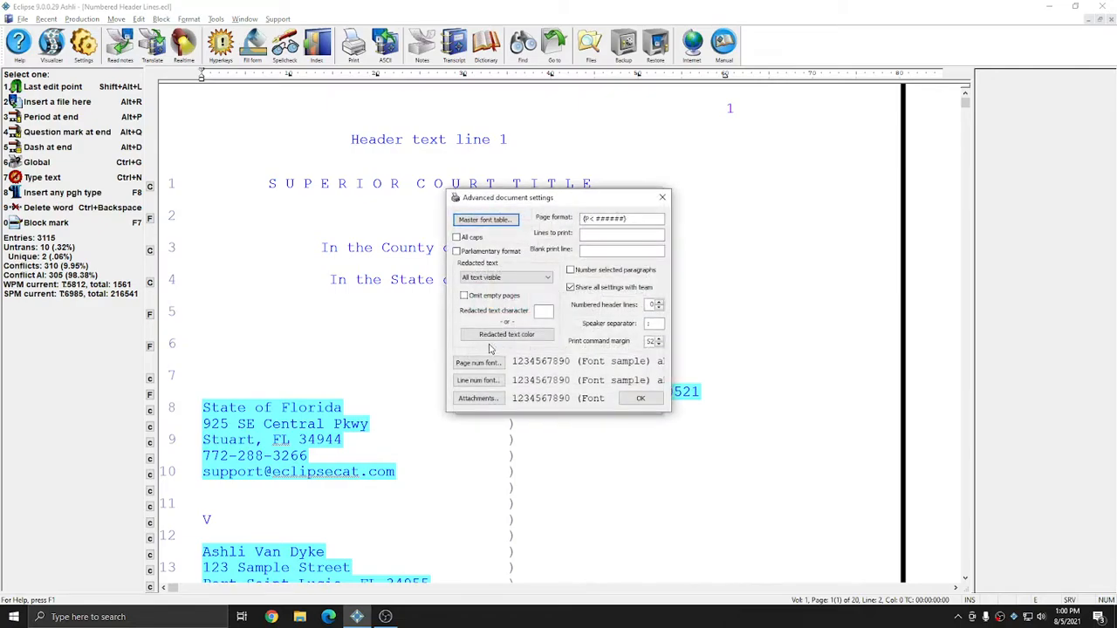
double_click(650, 305)
text(5)
click(639, 399)
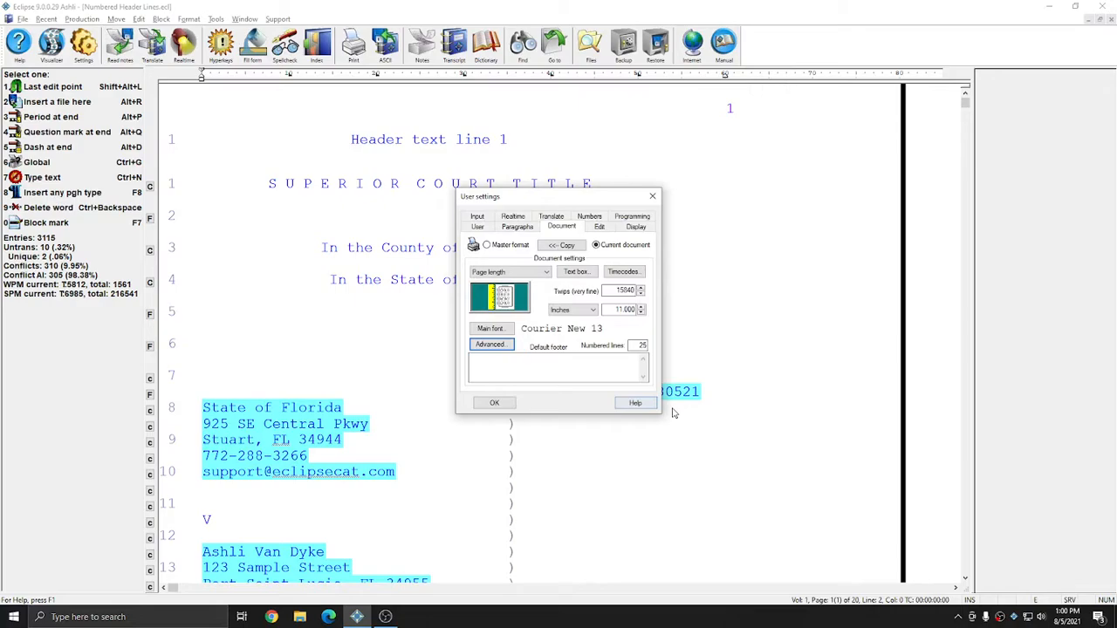
click(495, 402)
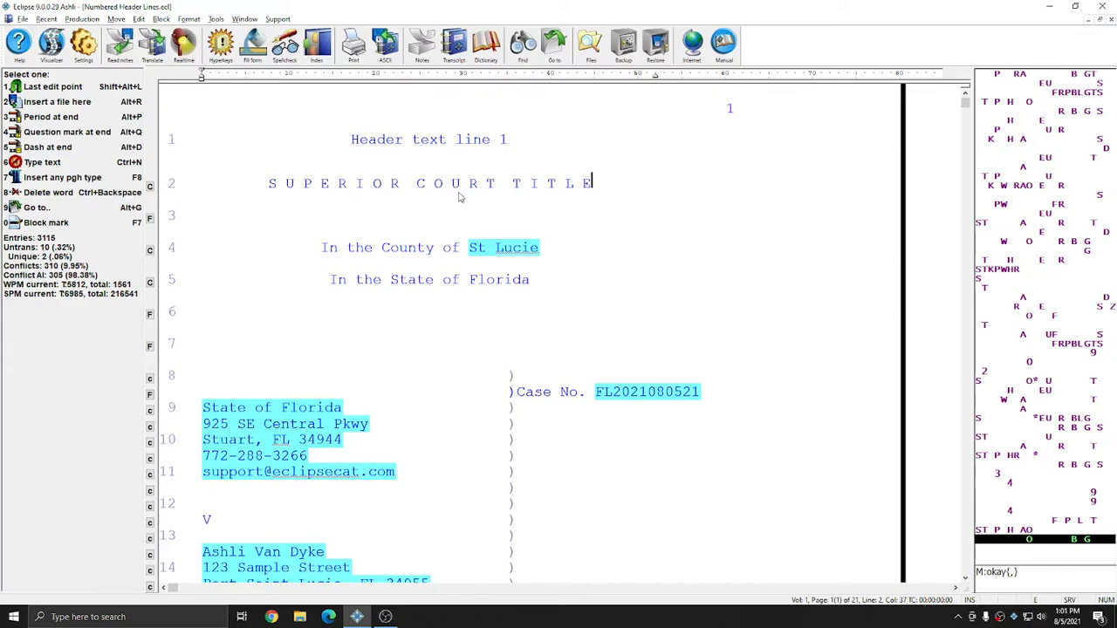
- Set the current document's header margin to .375 inches to align the header with the numbered text lines
scroll(506, 218, down, 5)
scroll(502, 235, down, 4)
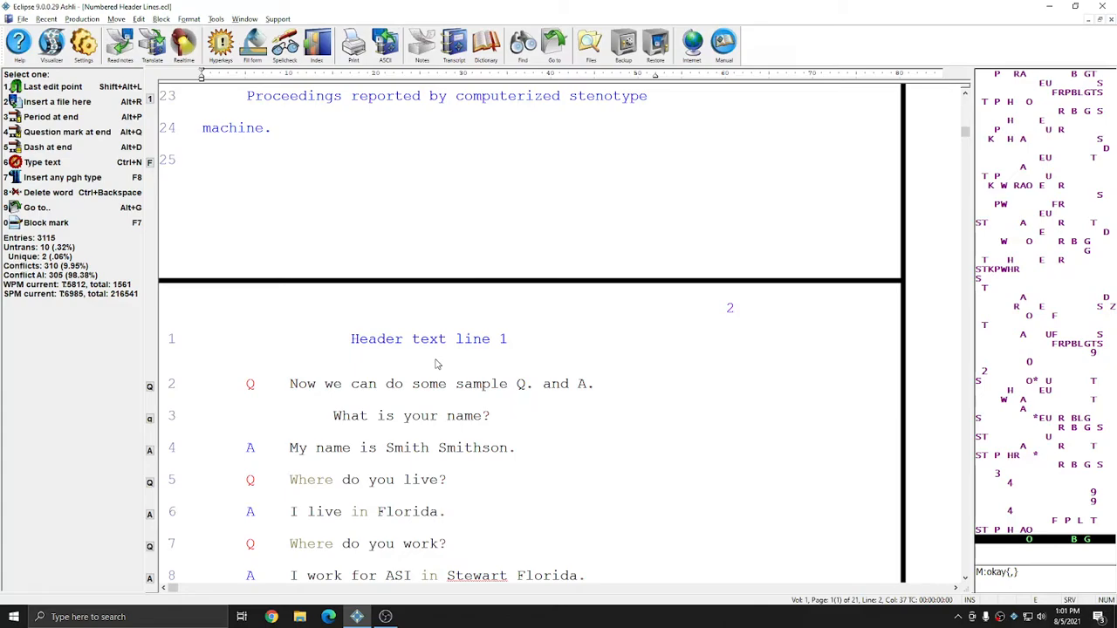
scroll(437, 364, down, 12)
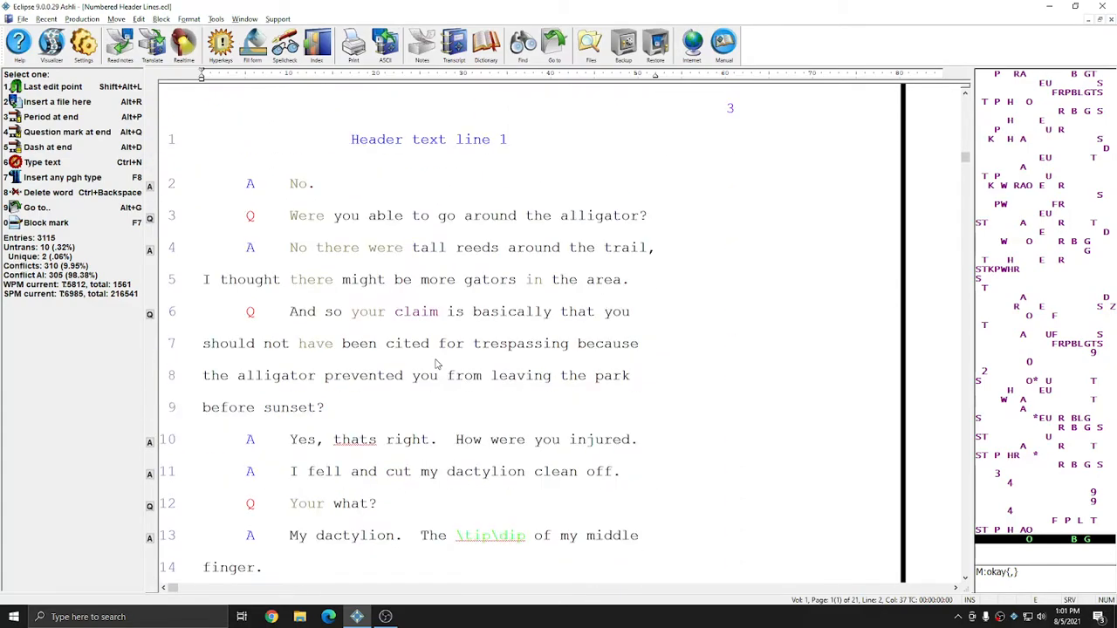
scroll(445, 347, up, 2)
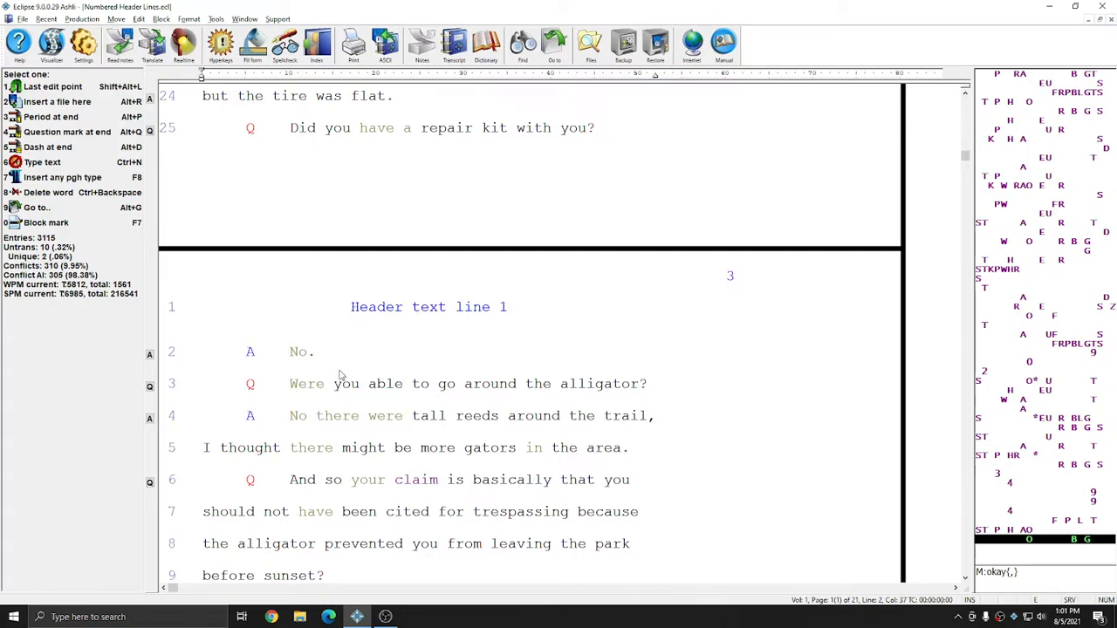
click(83, 44)
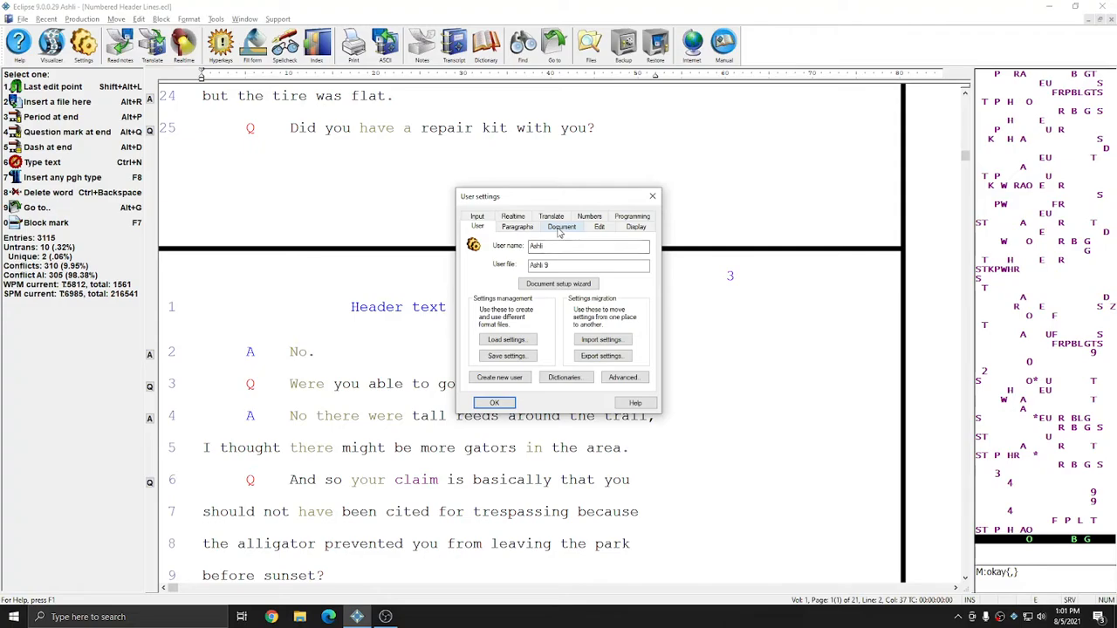
click(562, 228)
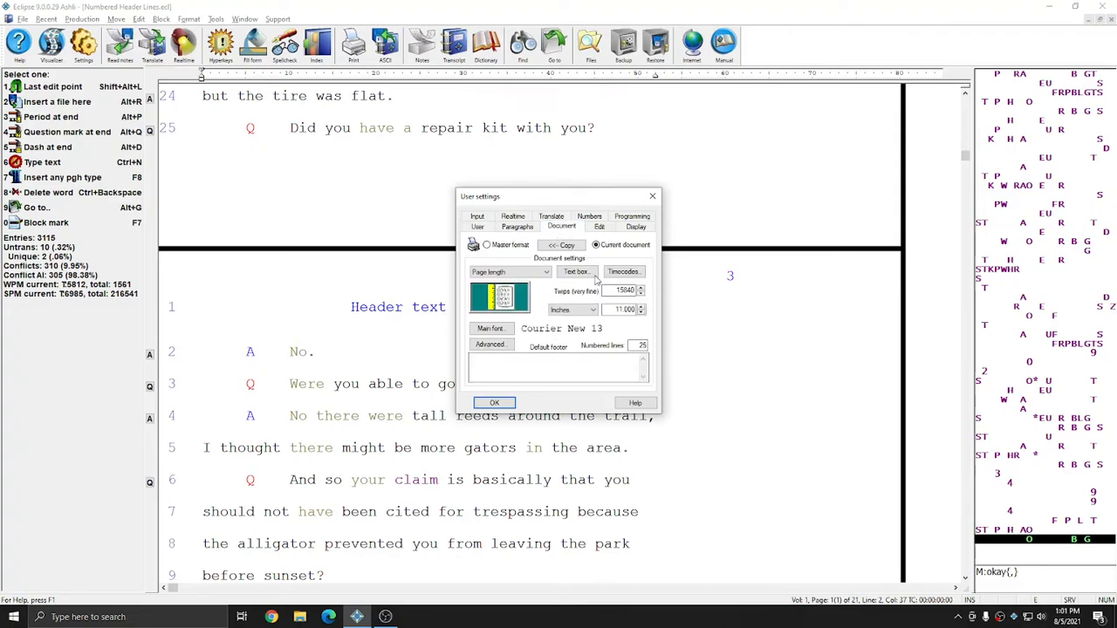
click(540, 273)
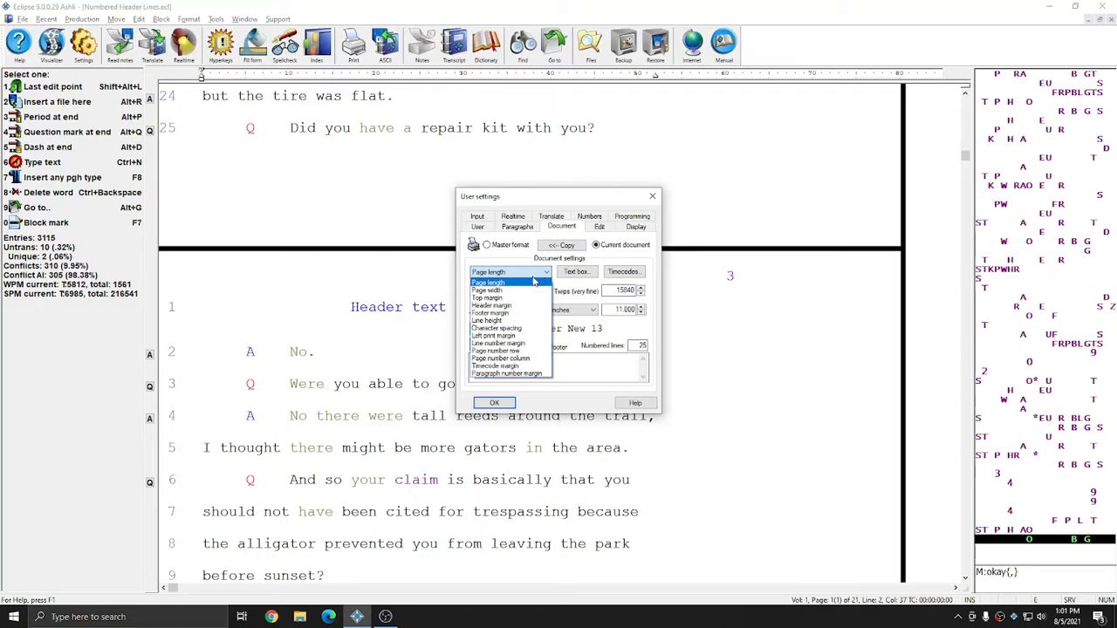
click(491, 306)
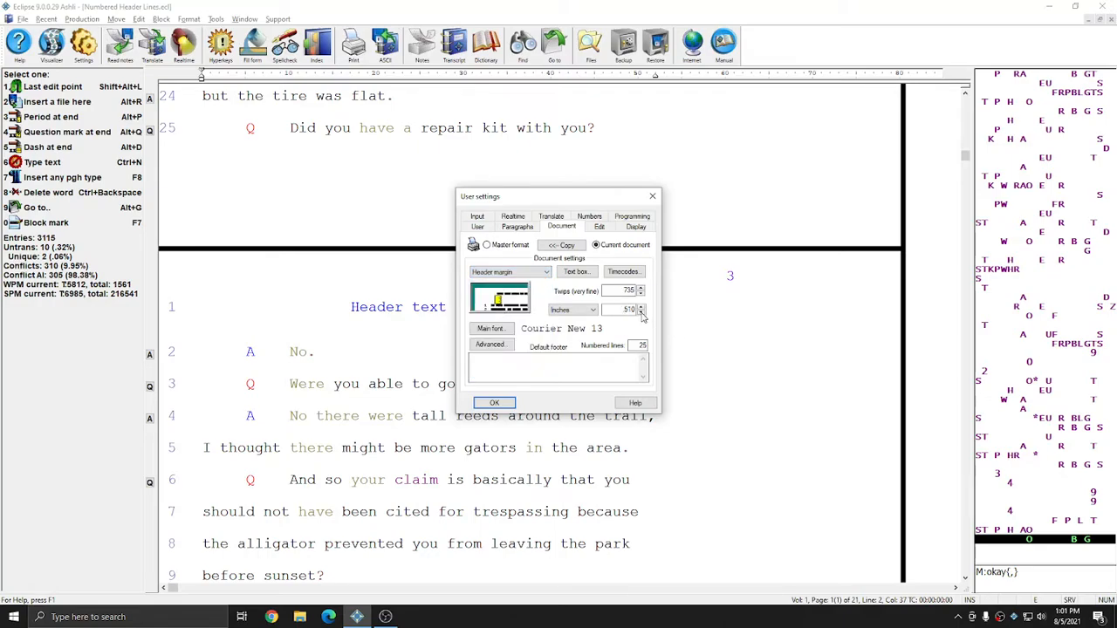
click(642, 313)
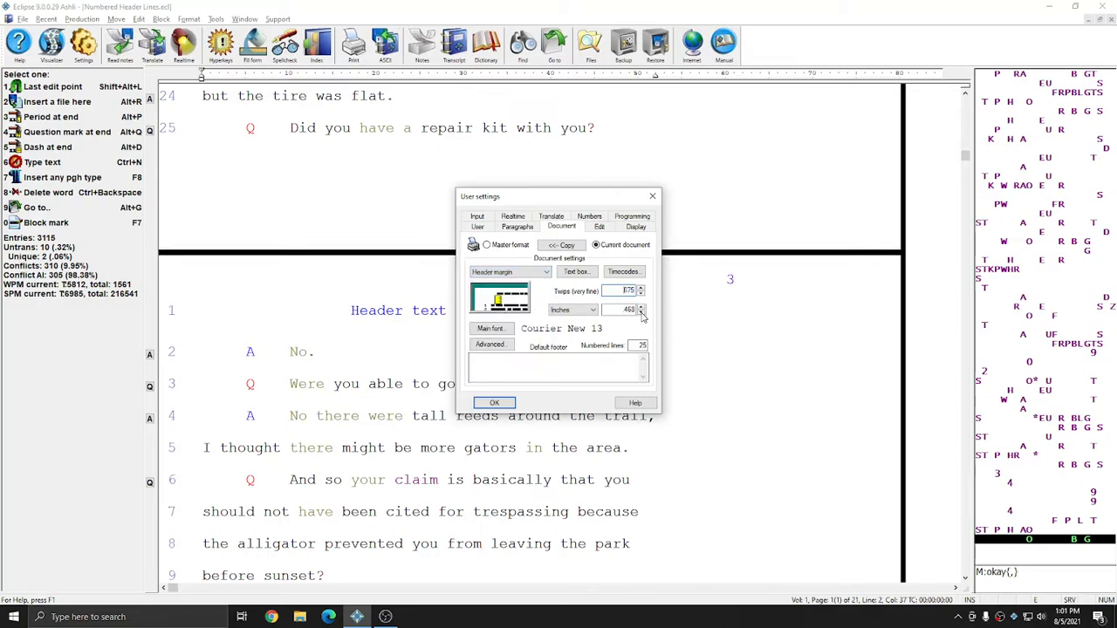
click(642, 313)
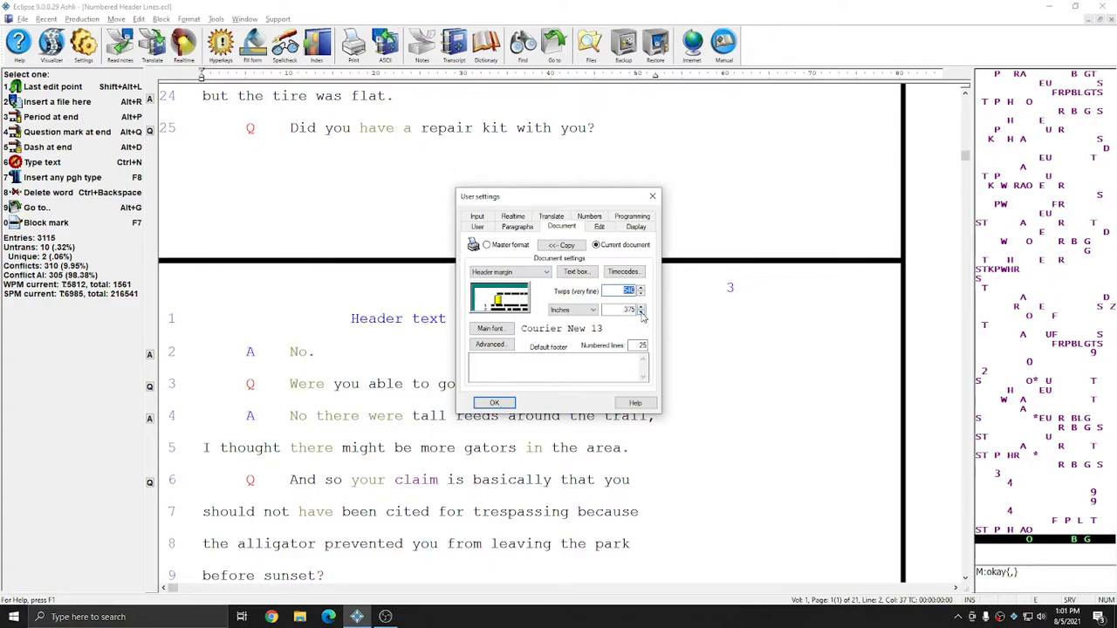
click(494, 402)
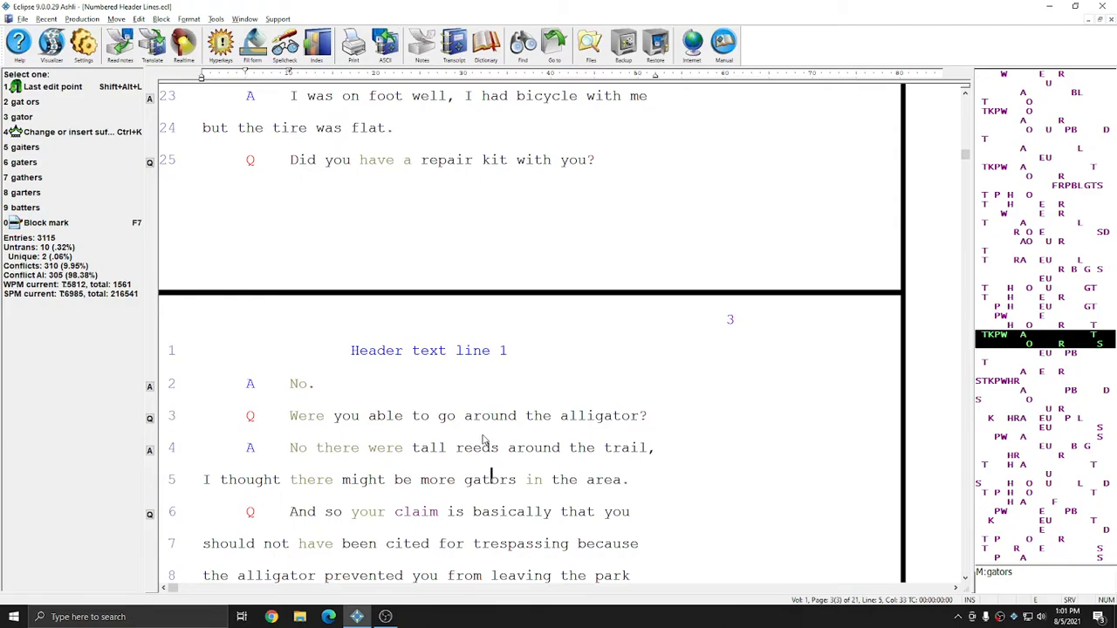
- Examine the header's line numbering and spacing on the following pages, and return to the first page
scroll(485, 439, down, 9)
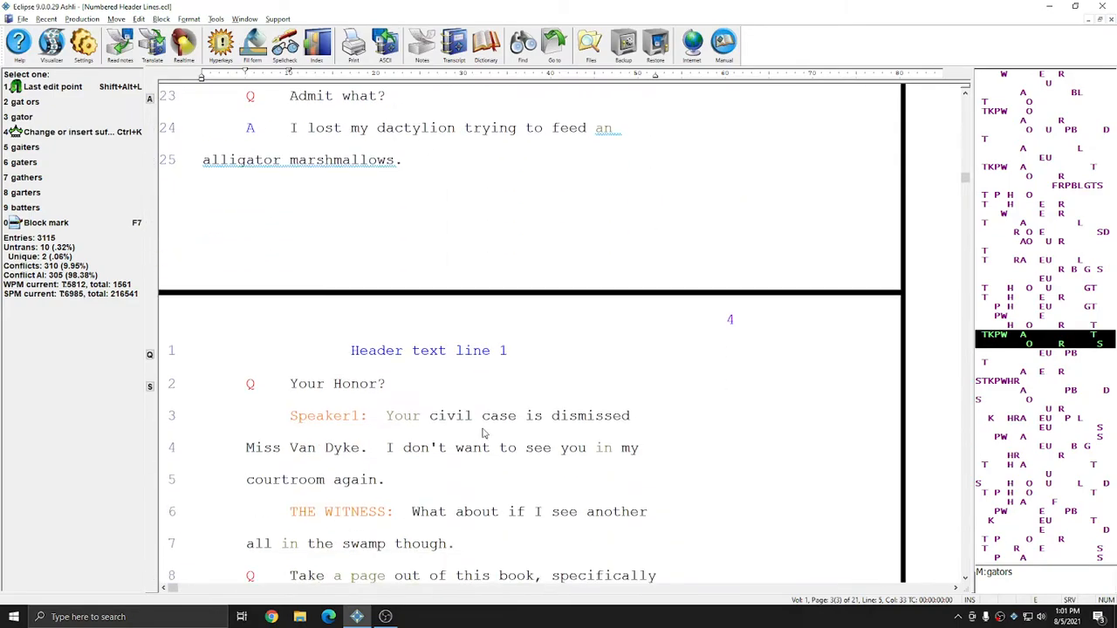
scroll(484, 433, down, 9)
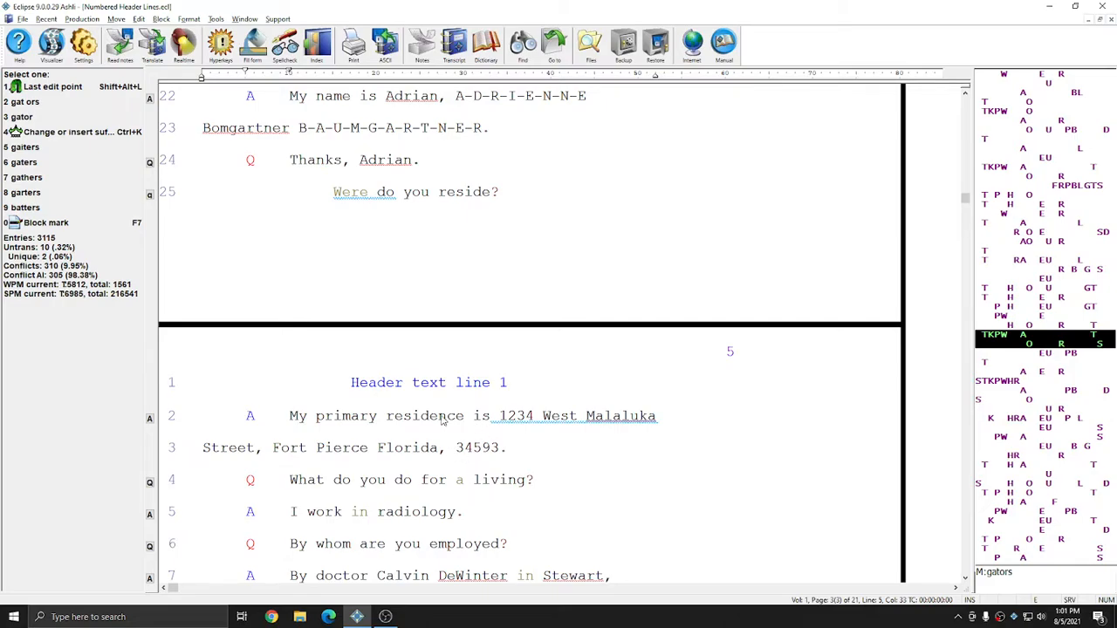
scroll(445, 421, down, 6)
scroll(442, 421, down, 5)
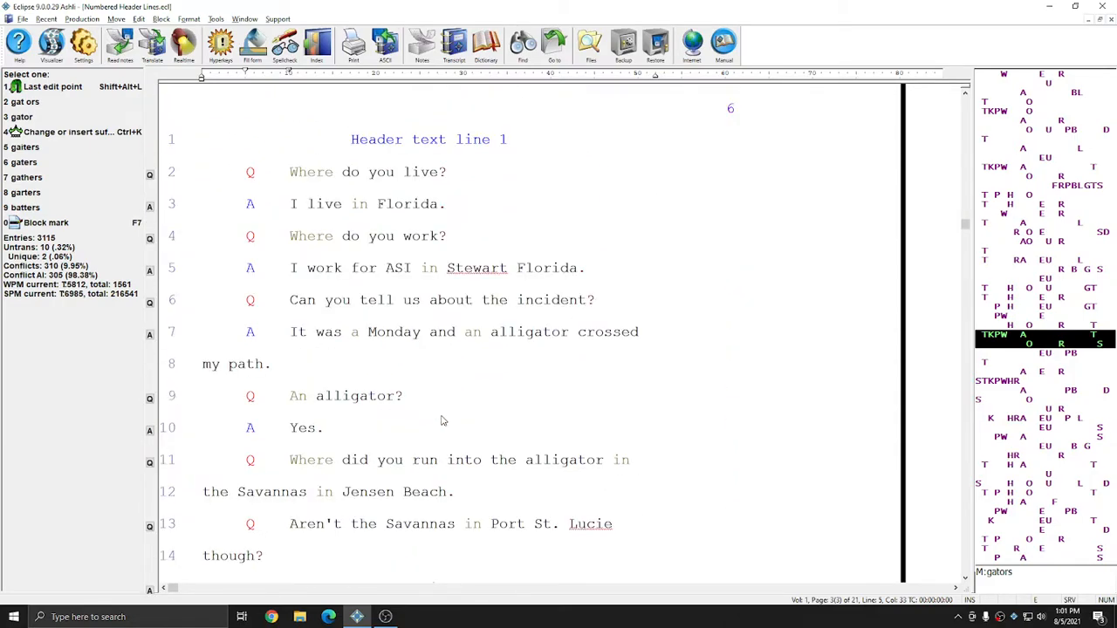
scroll(442, 421, down, 8)
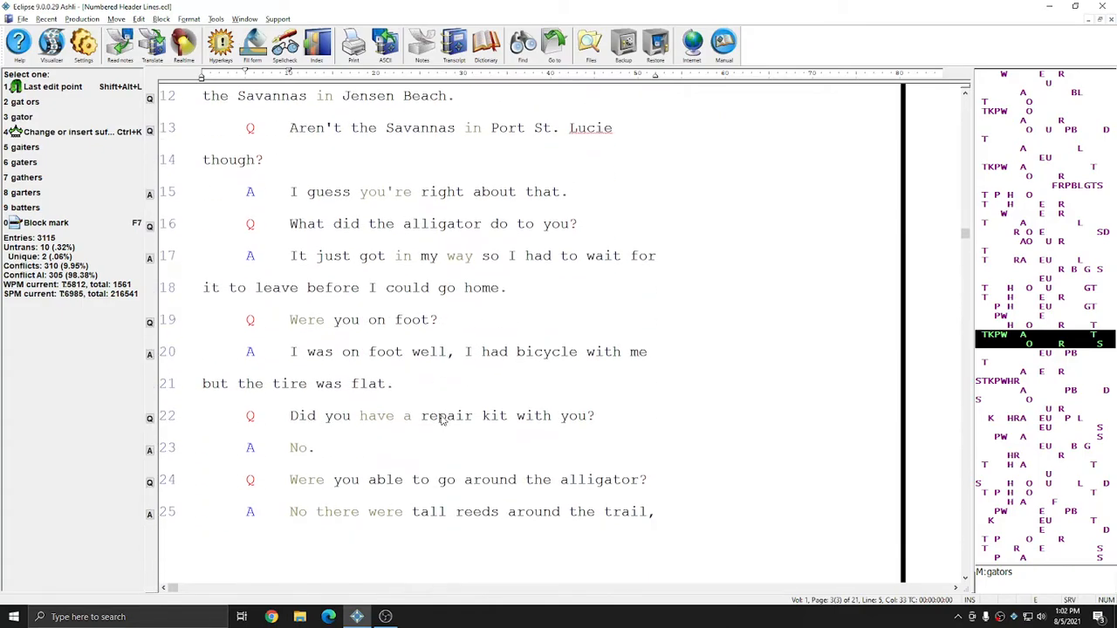
scroll(441, 421, up, 4)
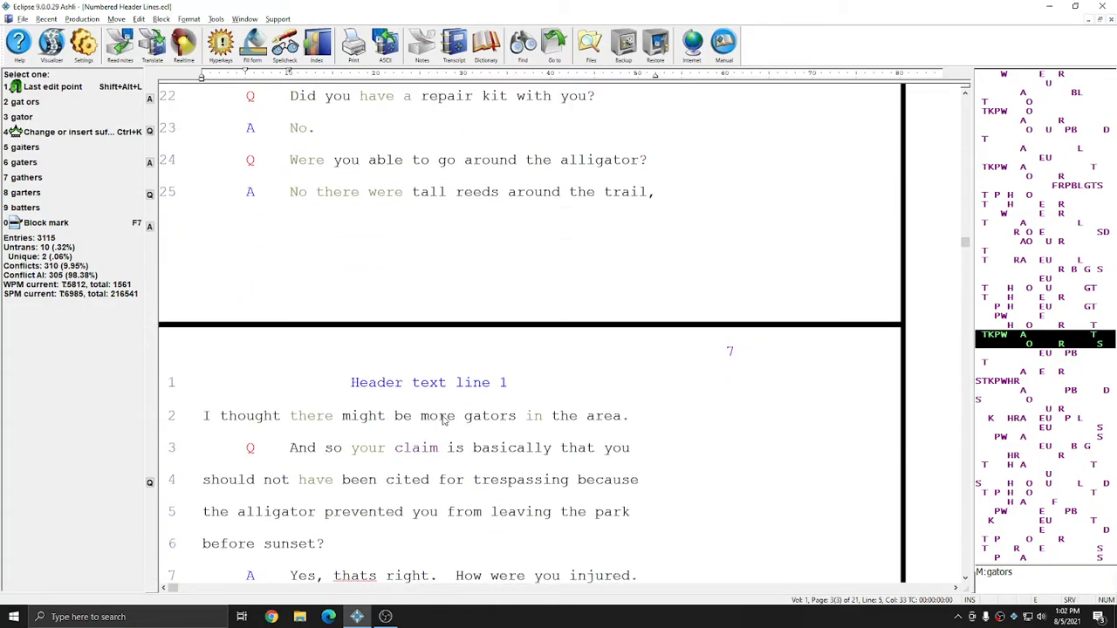
drag(963, 245, 965, 91)
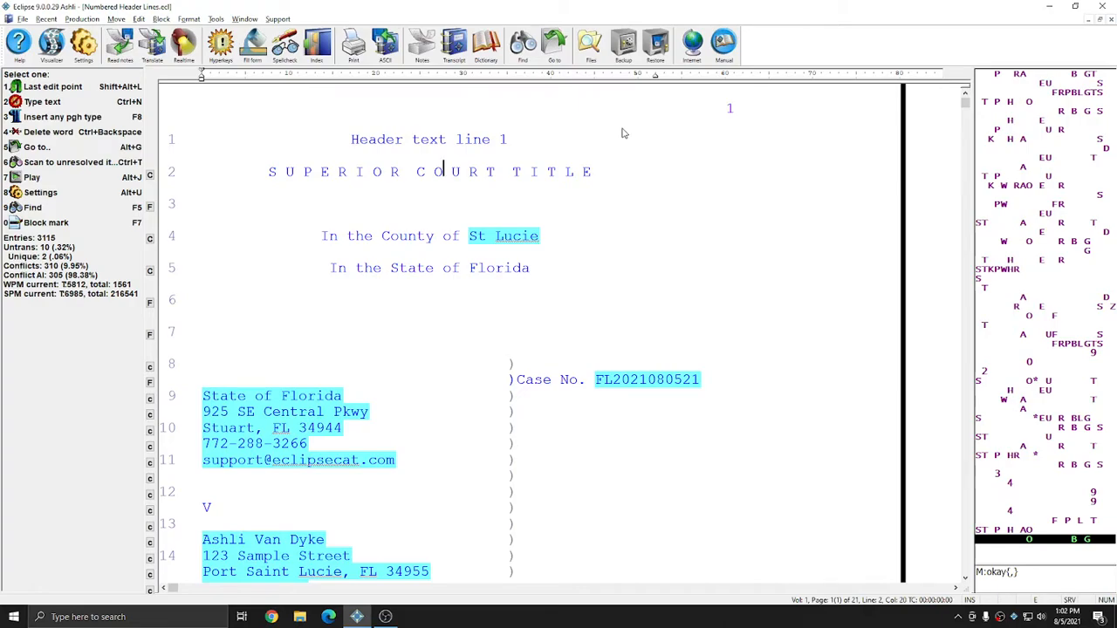
key(Up)
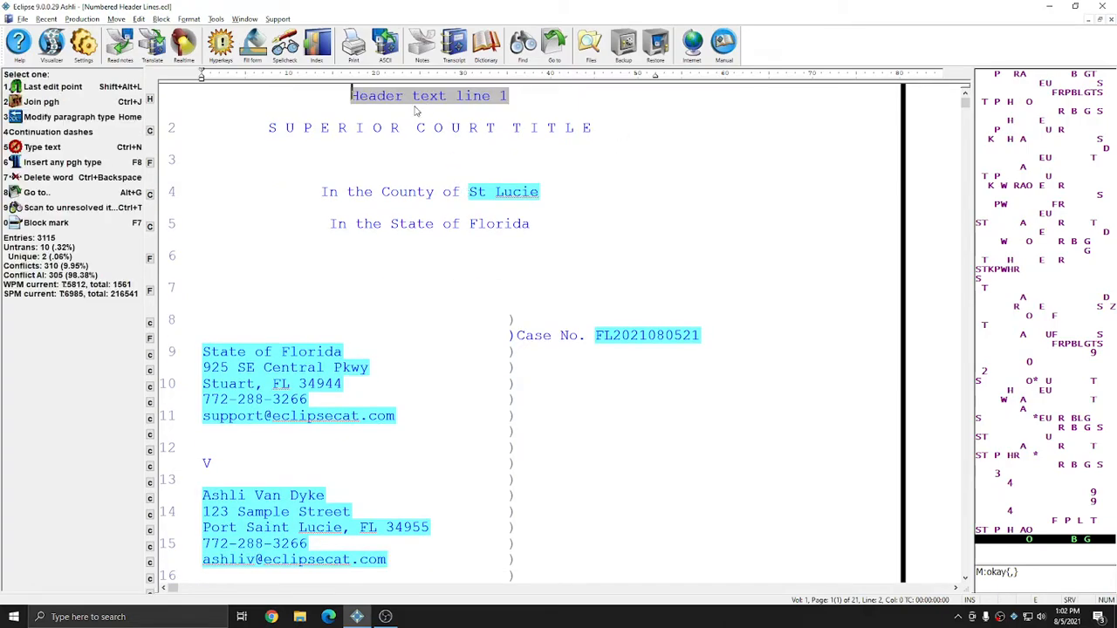
key(ctrl+Return)
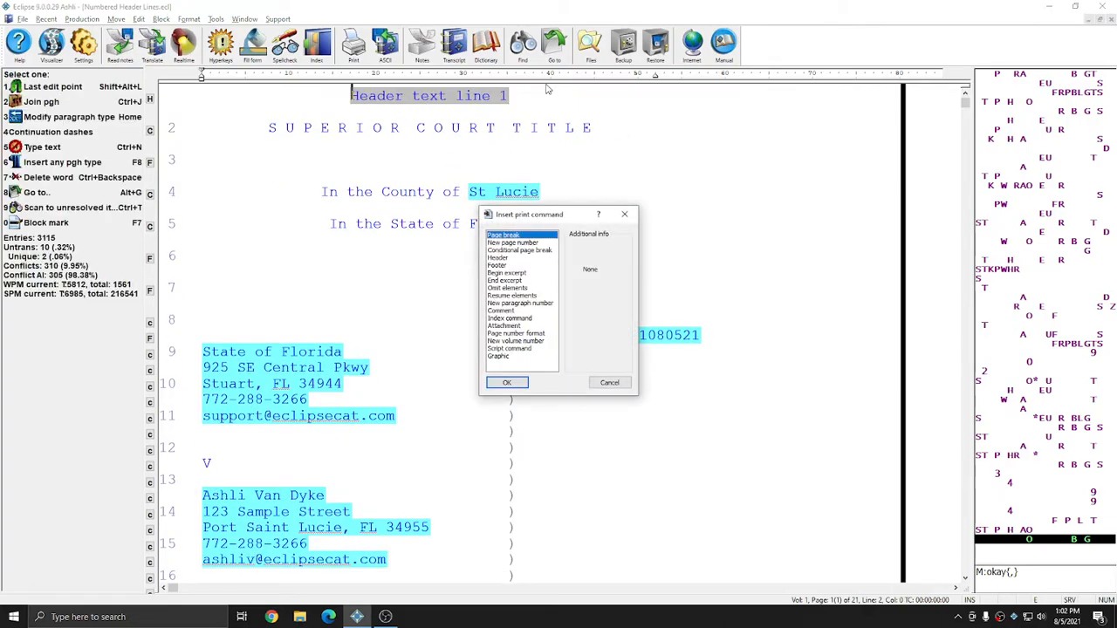
click(502, 258)
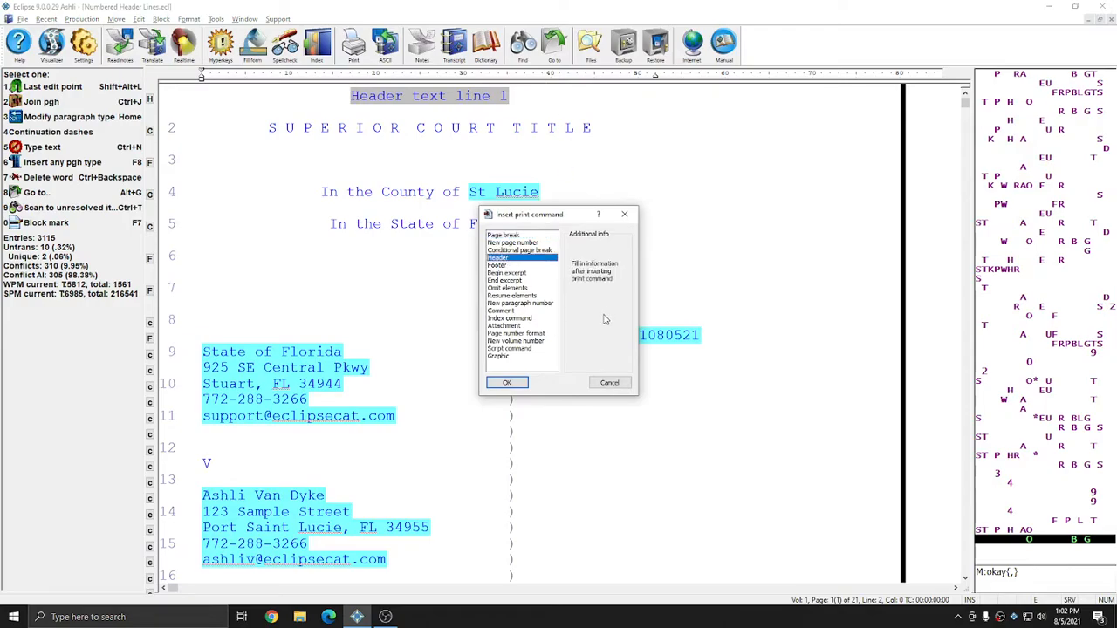
click(609, 383)
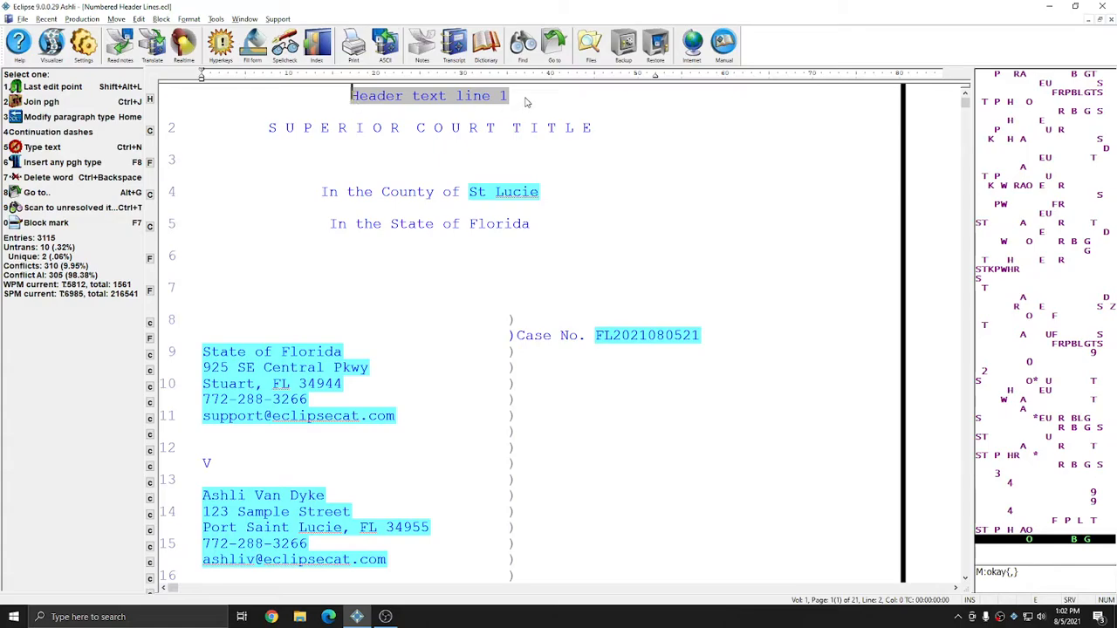
- Set the number of numbered header lines back to 0 in the current document's advanced settings
click(82, 43)
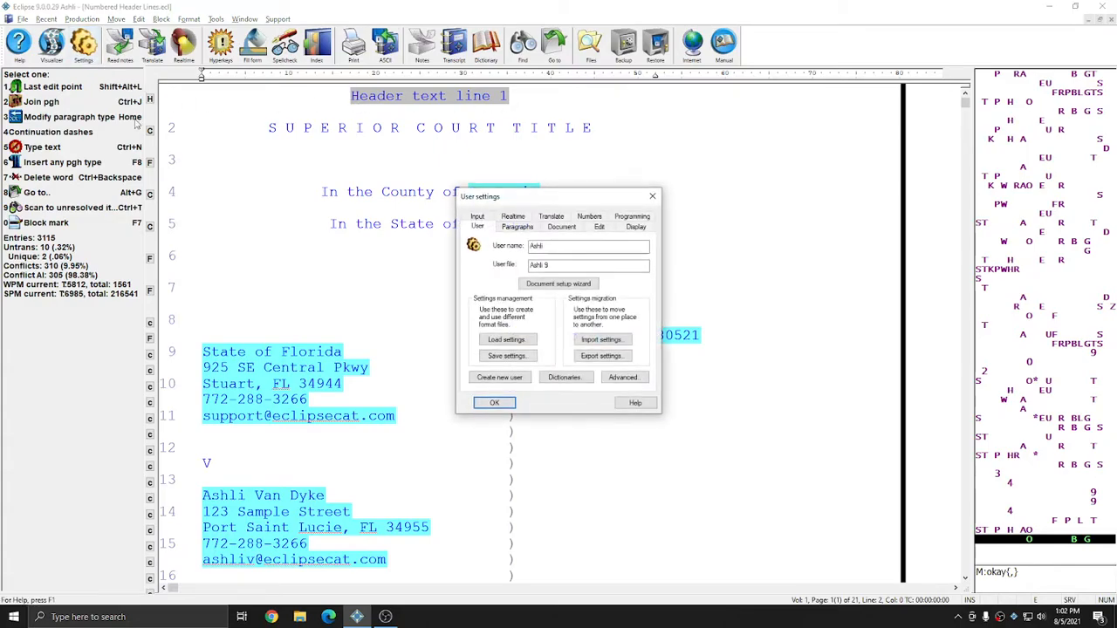
click(562, 227)
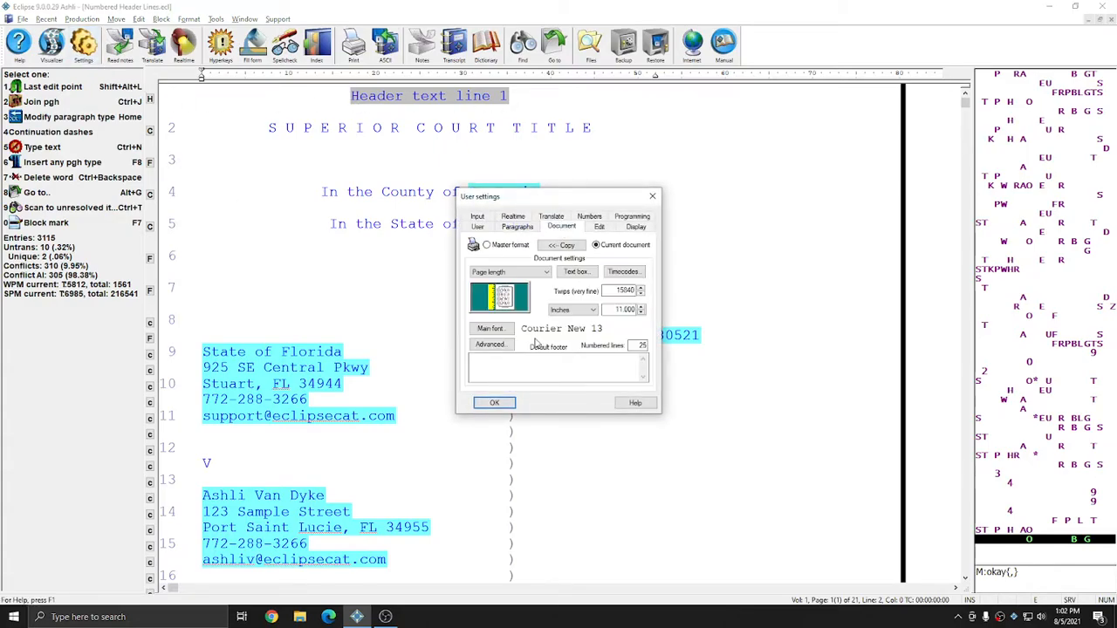
click(493, 345)
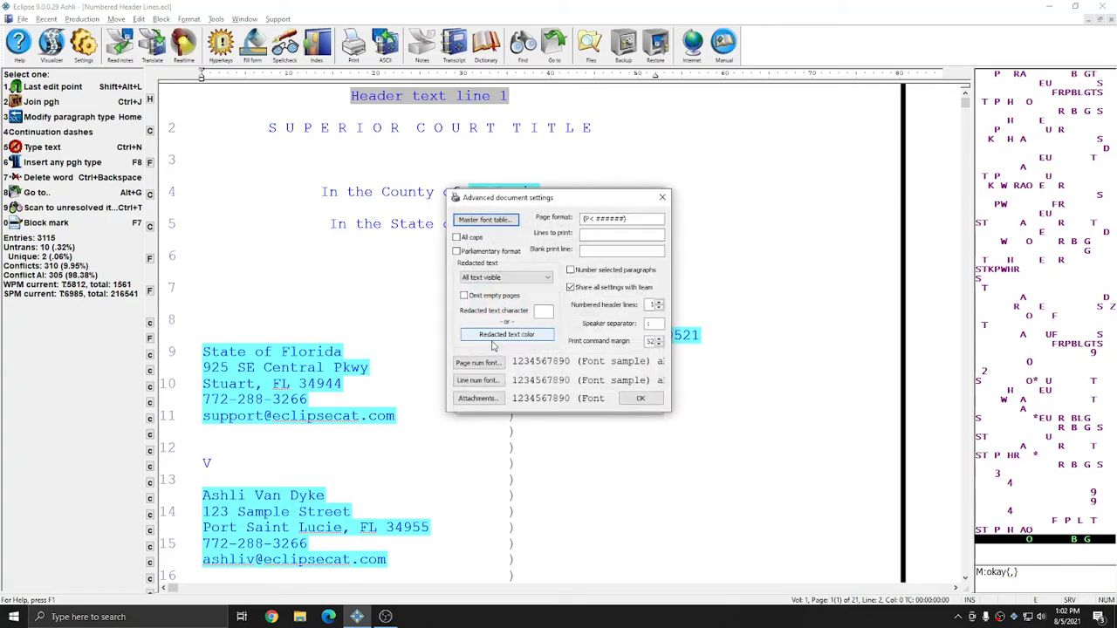
click(660, 308)
click(641, 398)
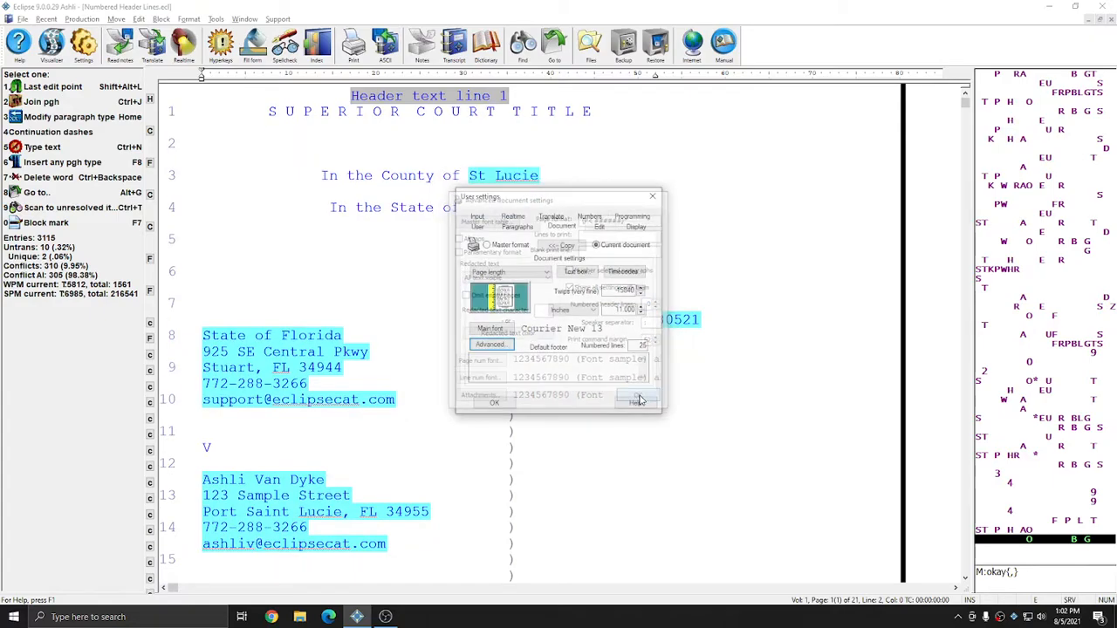
click(494, 403)
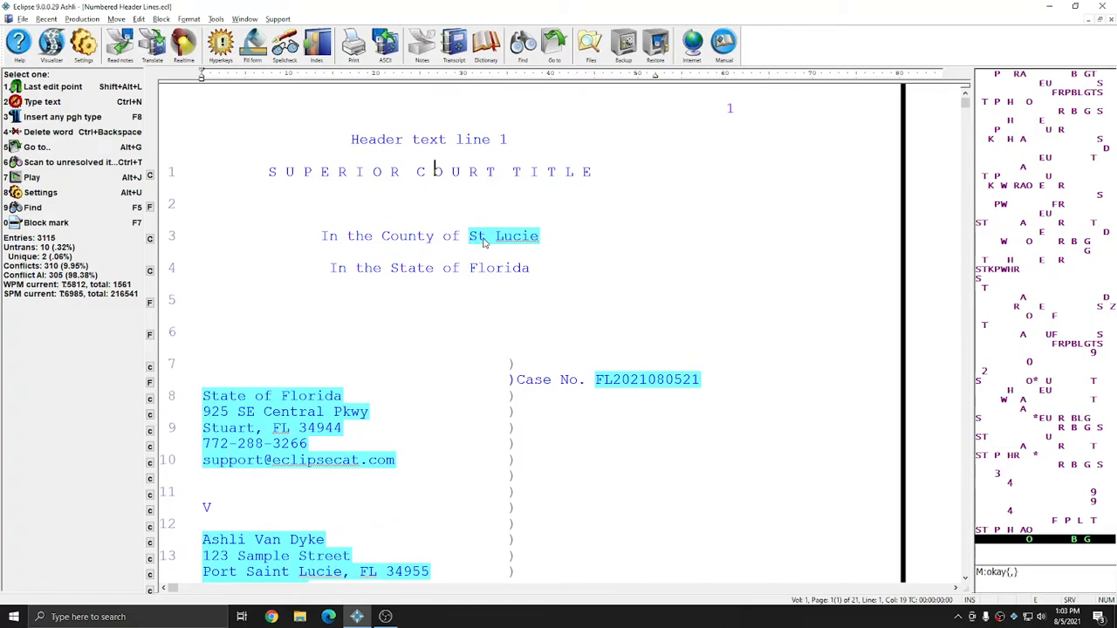
- Delete the existing one-line header above the court title
key(ctrl+Up)
key(ctrl+shift+Up)
key(Delete)
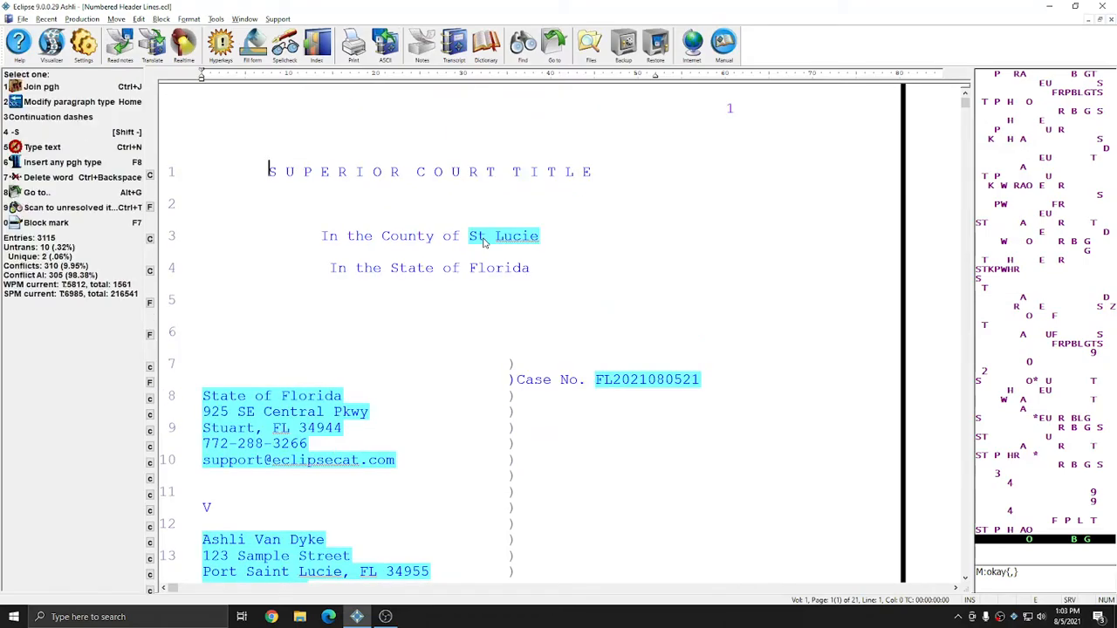
- Insert a new Header print command above the court title with the text "Header line one"
key(ctrl+p)
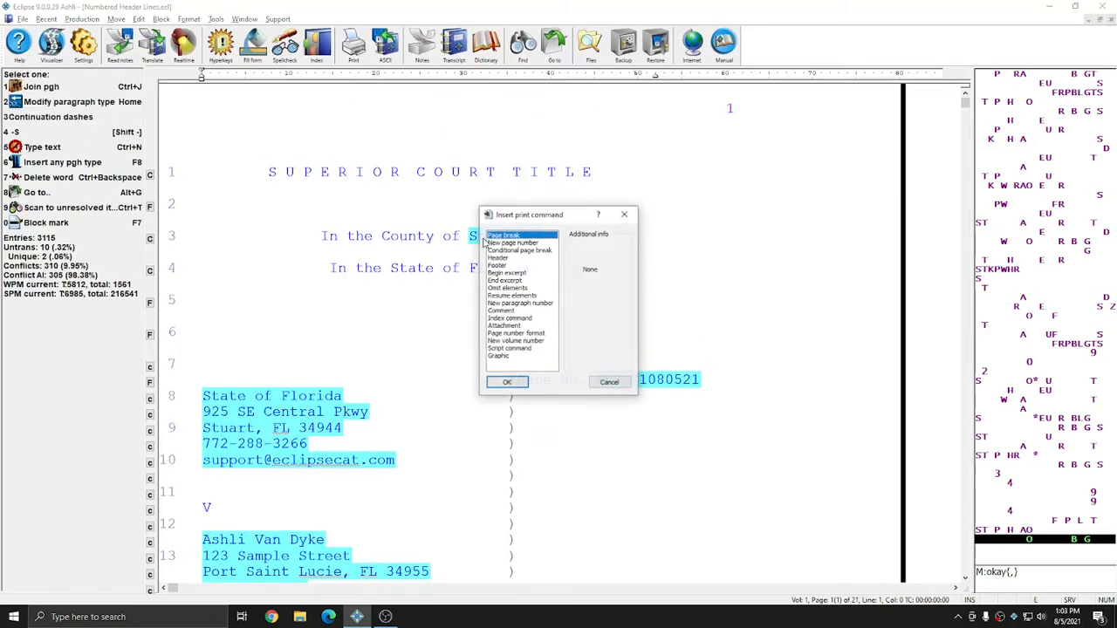
key(h)
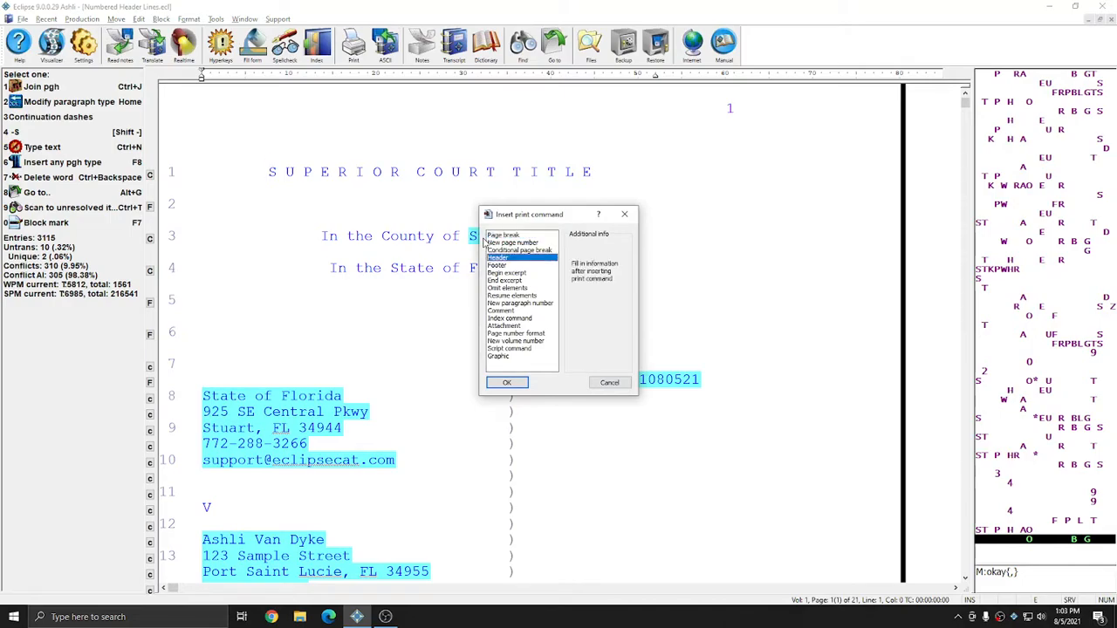
click(507, 382)
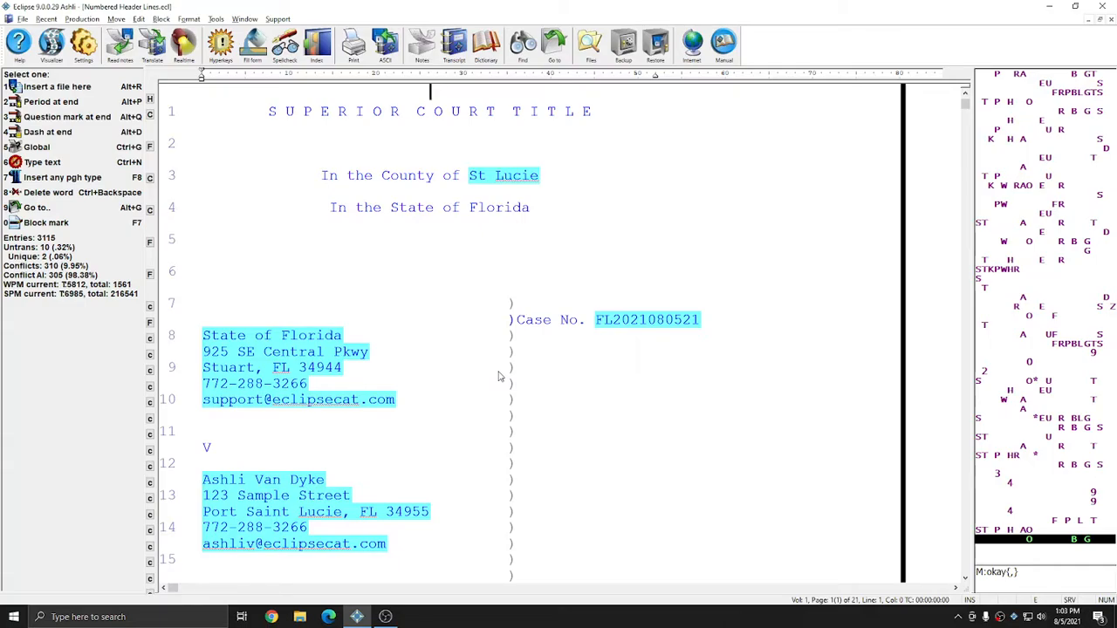
text(Head)
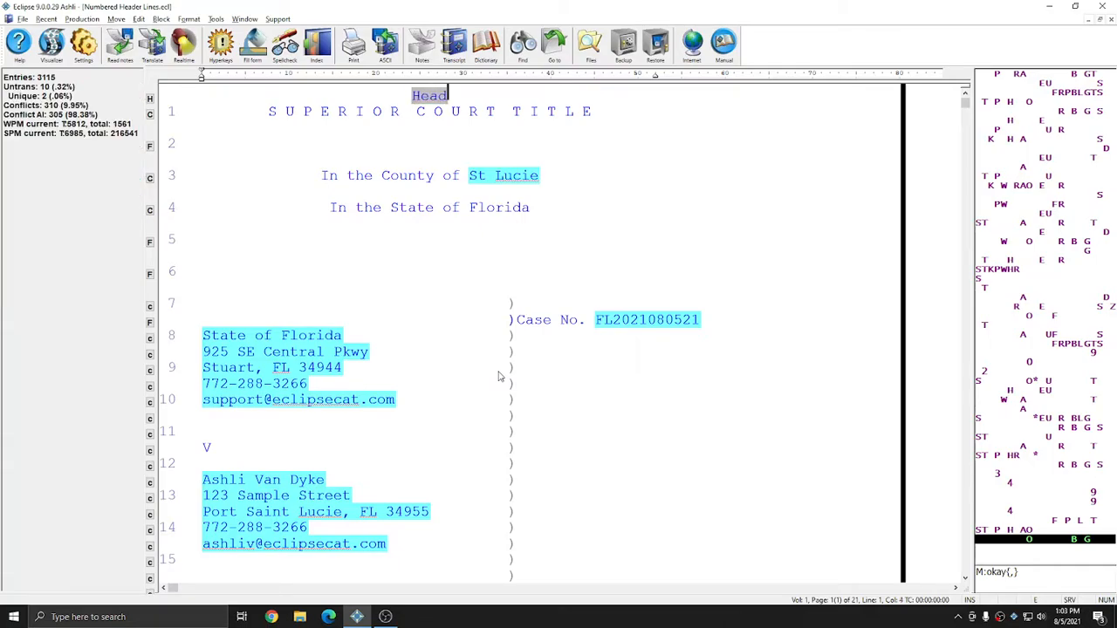
text(er line one)
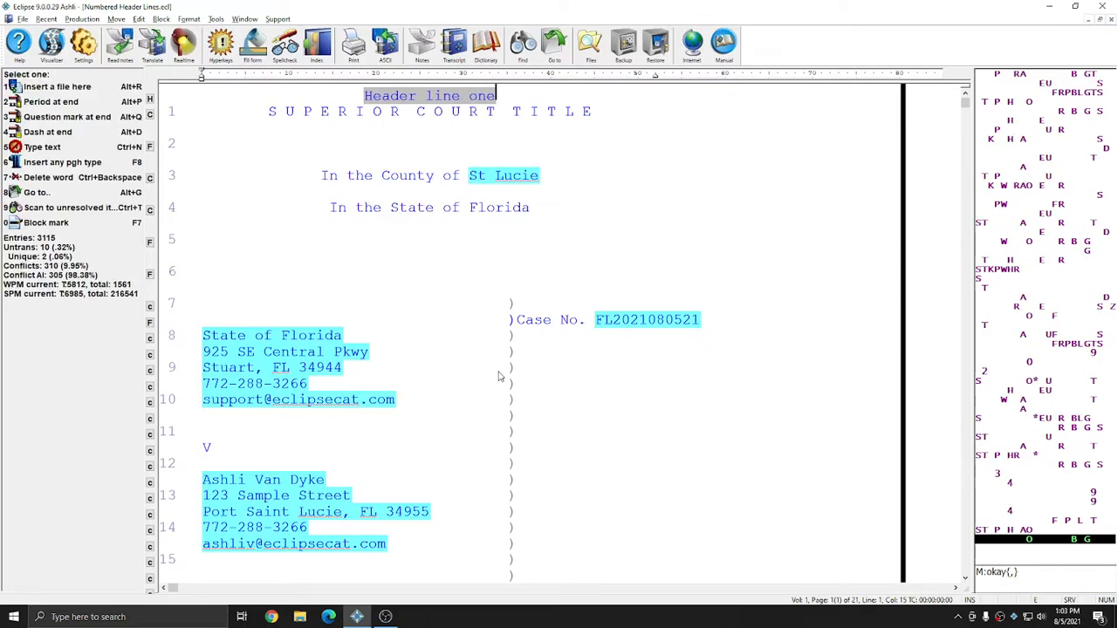
- Add a blank line and a second line reading "Header line two" to the header
key(Return)
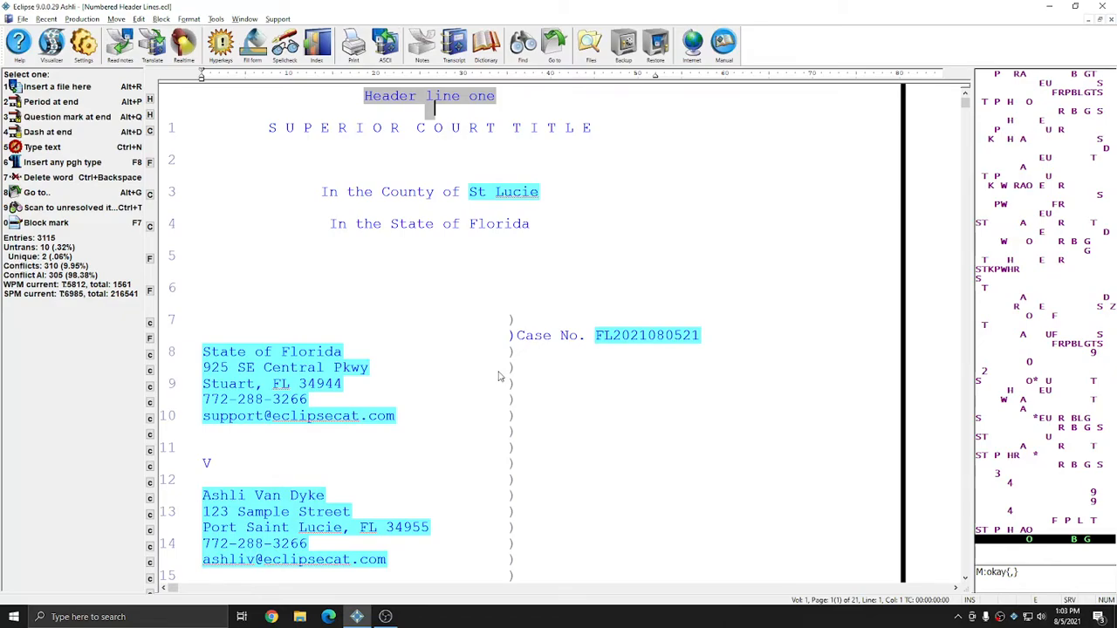
key(Return)
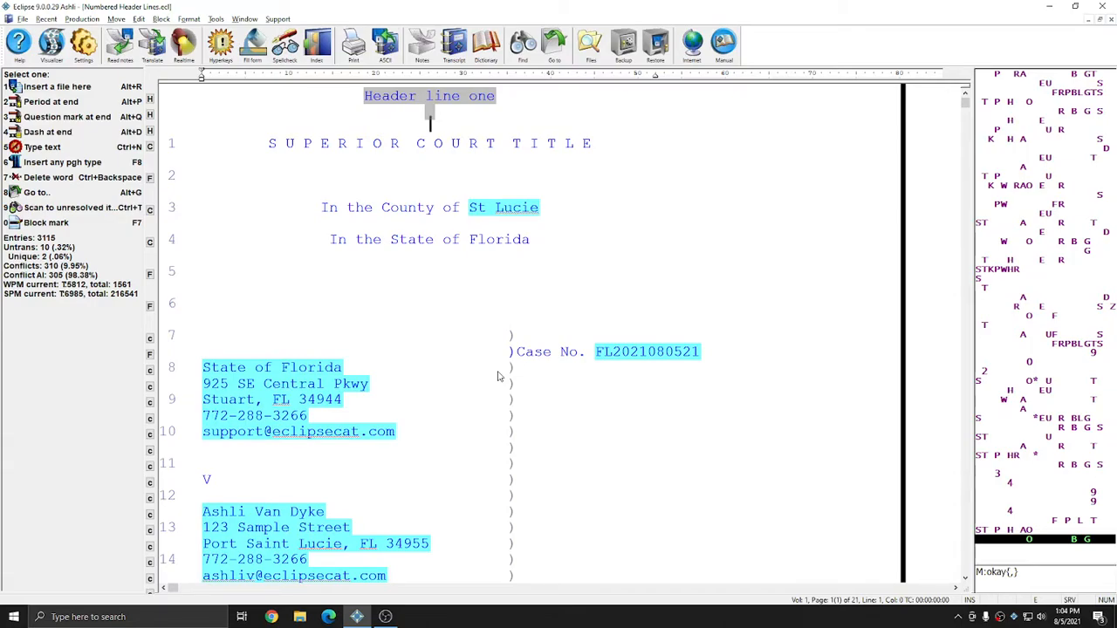
text(Header line two)
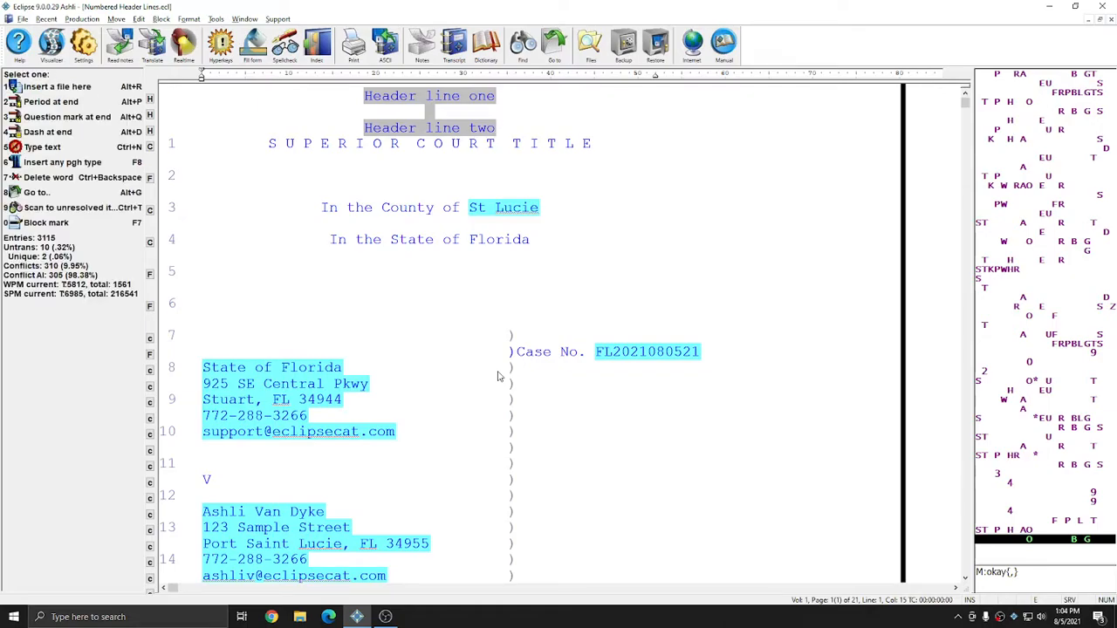
key(Right)
click(442, 213)
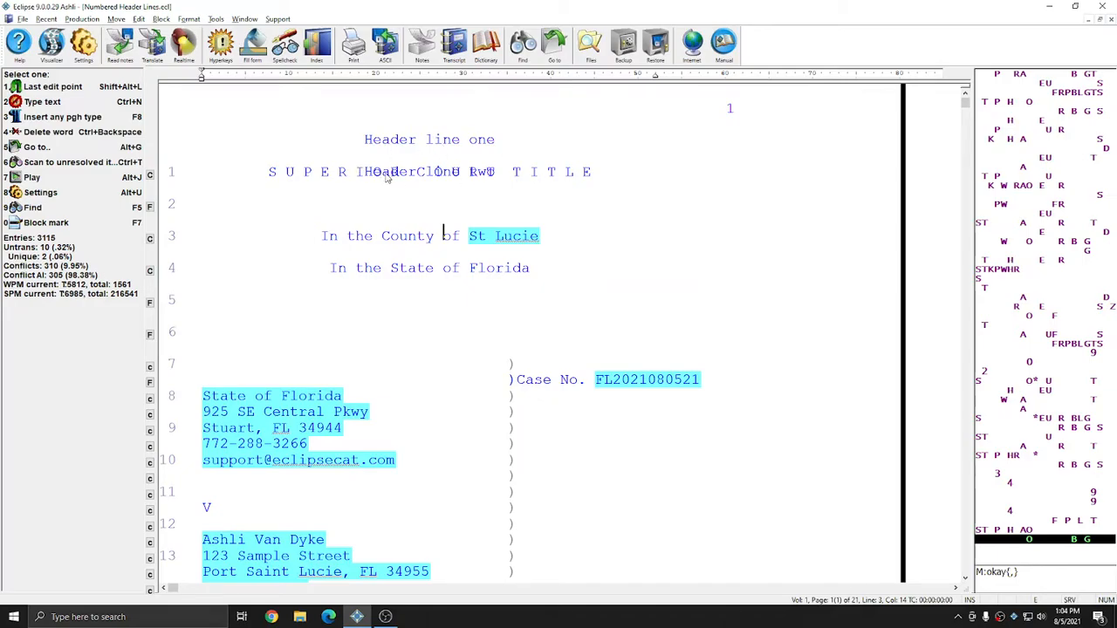
drag(363, 174, 469, 174)
click(531, 173)
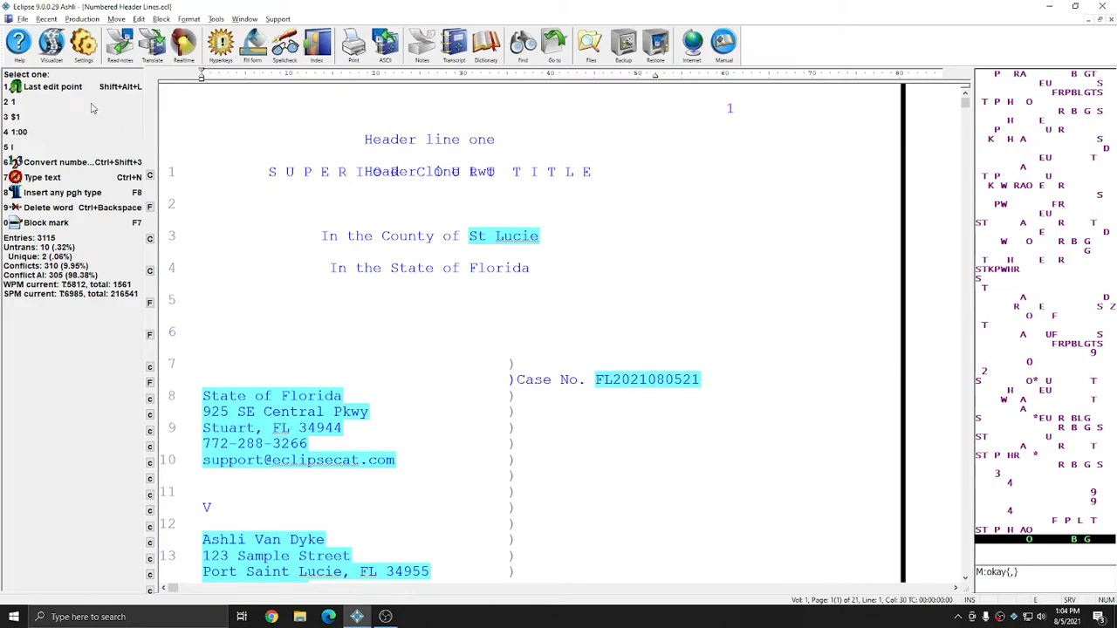
- Set the numbered header lines to 2 in the current document's advanced settings
click(84, 44)
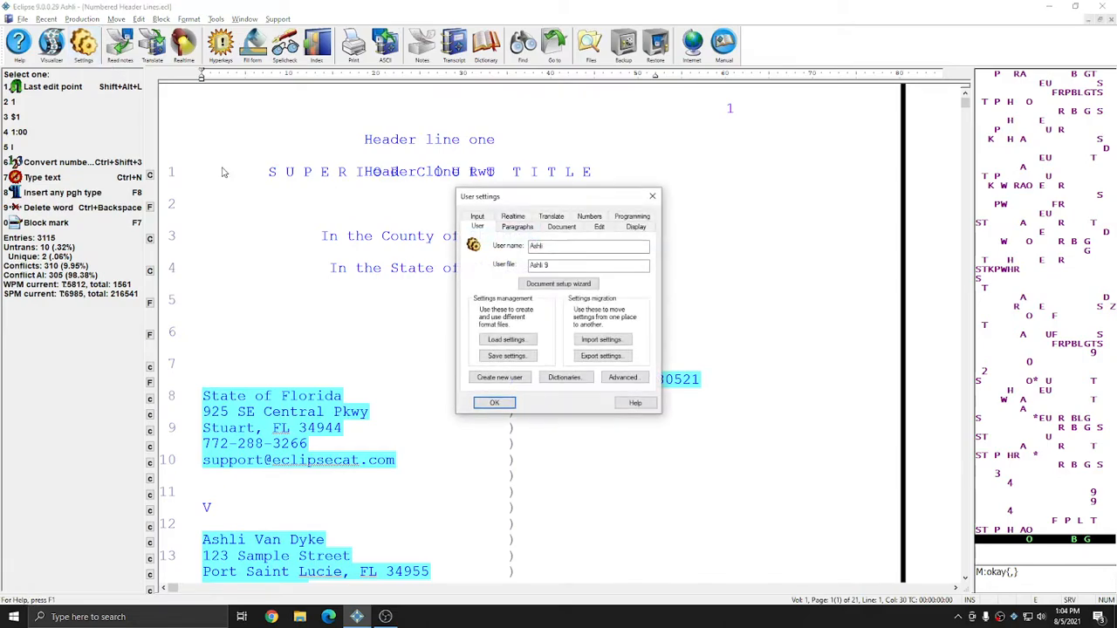
click(563, 228)
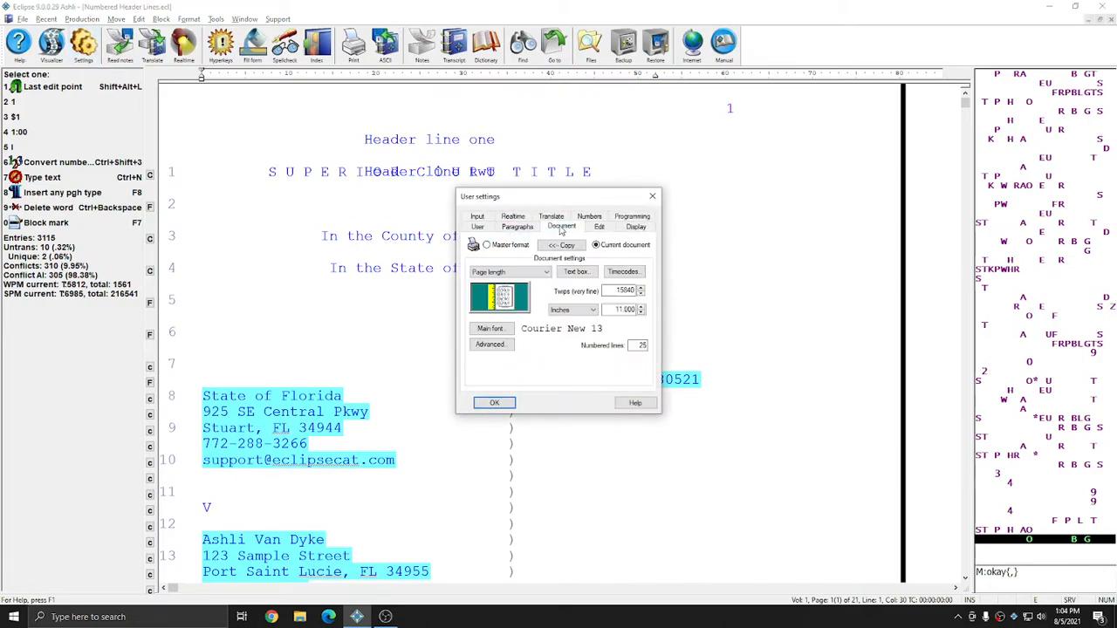
click(491, 344)
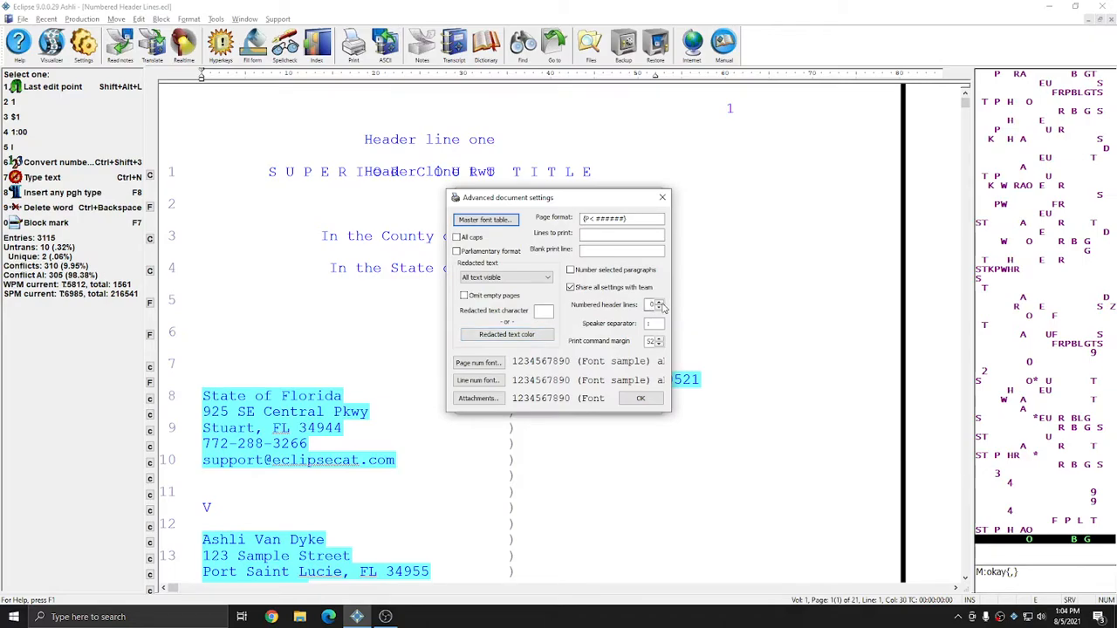
click(660, 302)
click(660, 302)
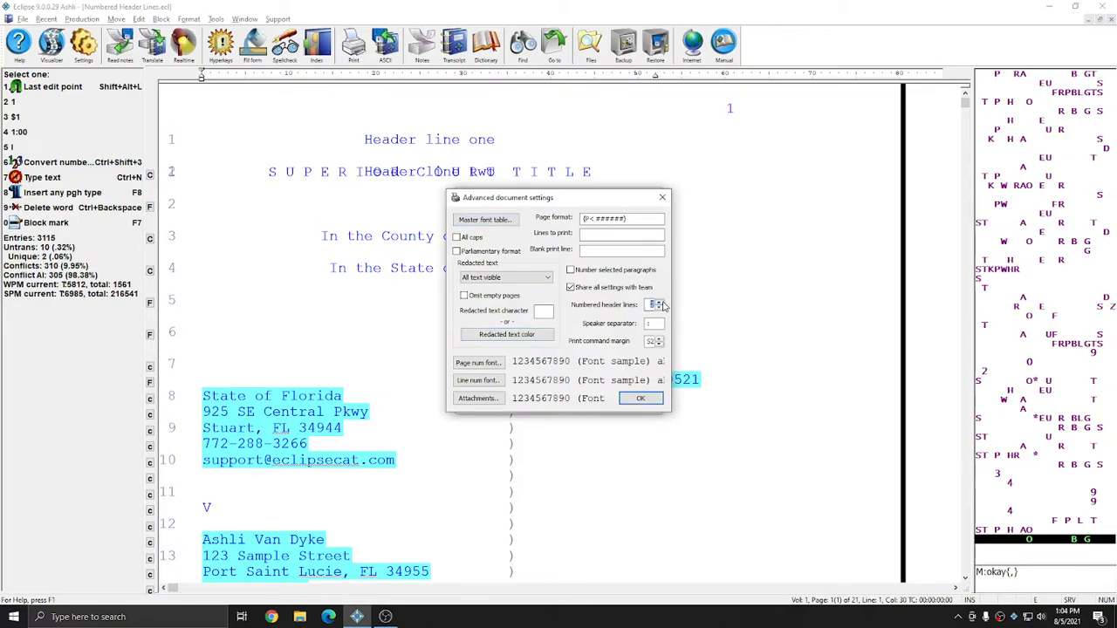
click(648, 401)
click(506, 400)
click(612, 173)
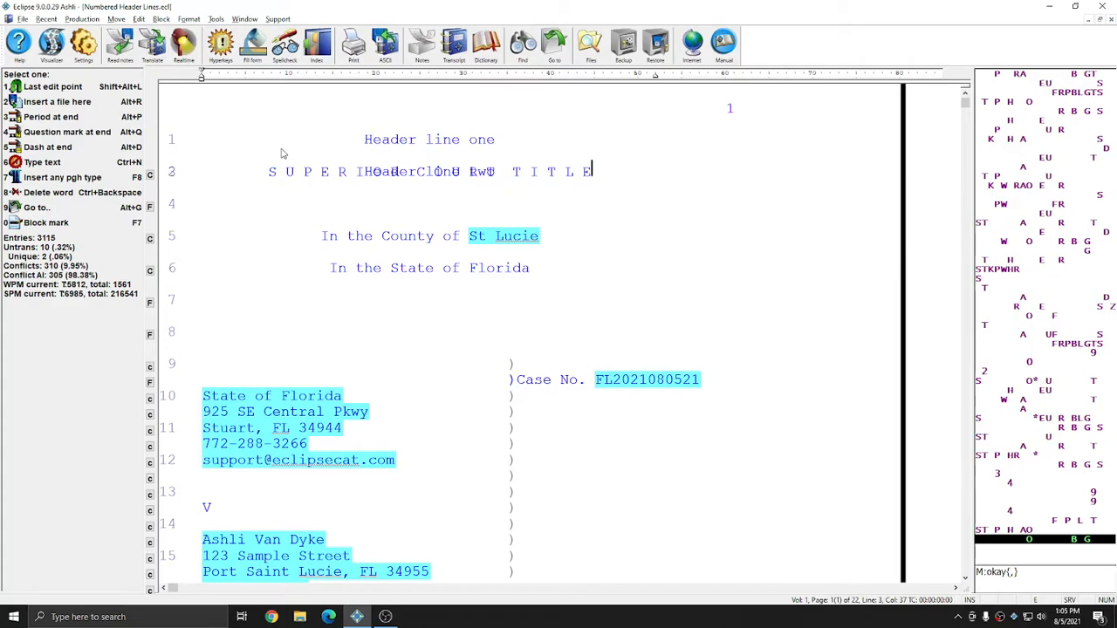
- Increase the current document's header margin to just over .656 inches so the court title sits below the second header line
click(83, 45)
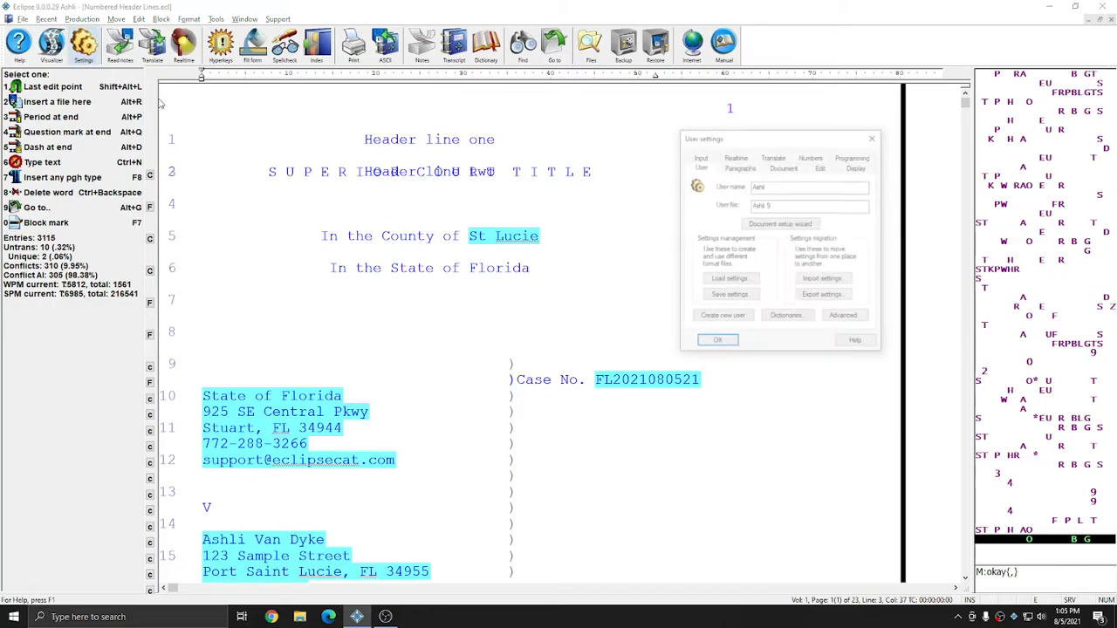
click(784, 167)
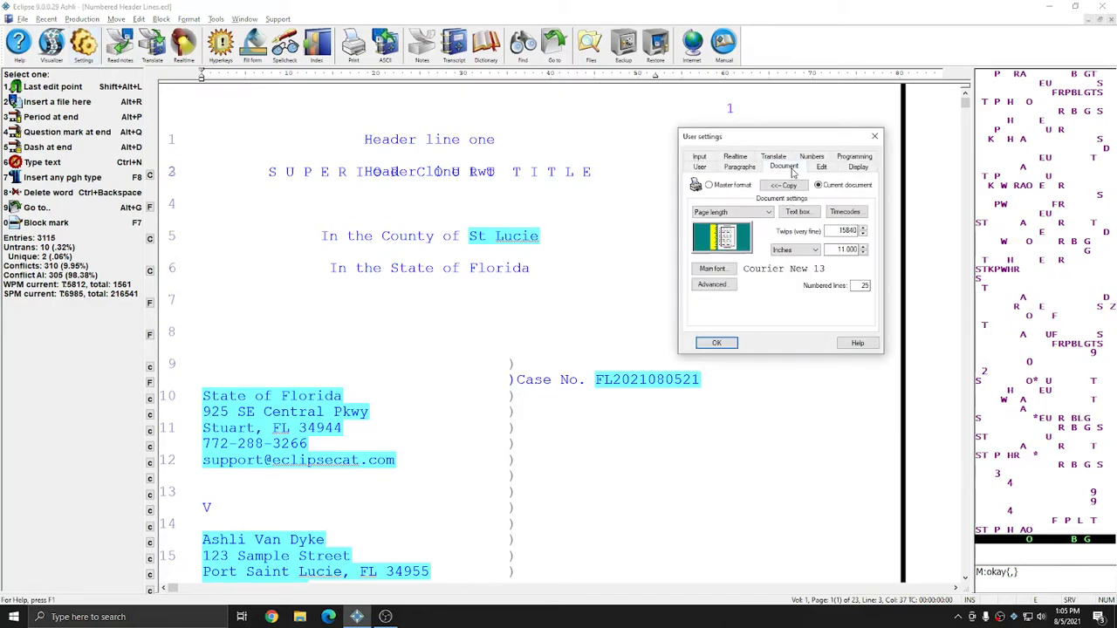
click(734, 216)
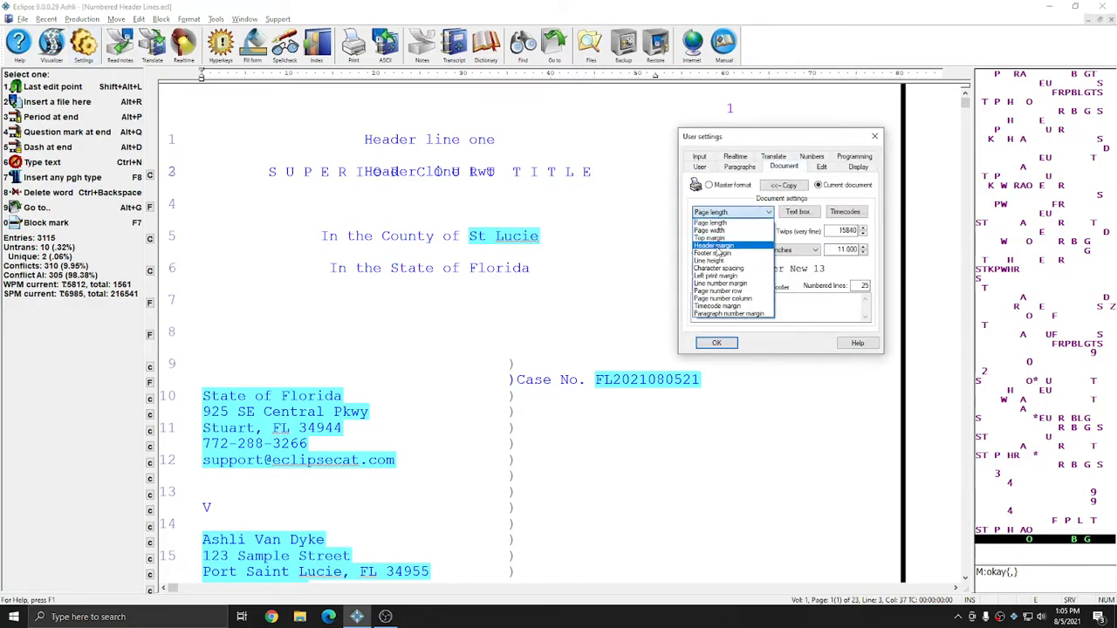
click(715, 247)
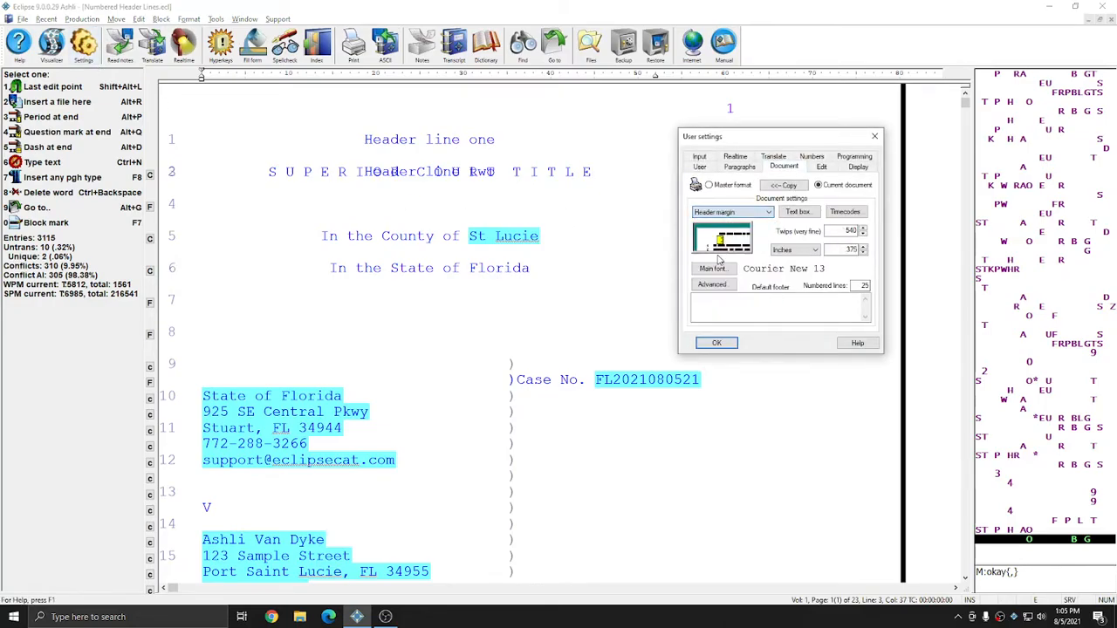
click(863, 247)
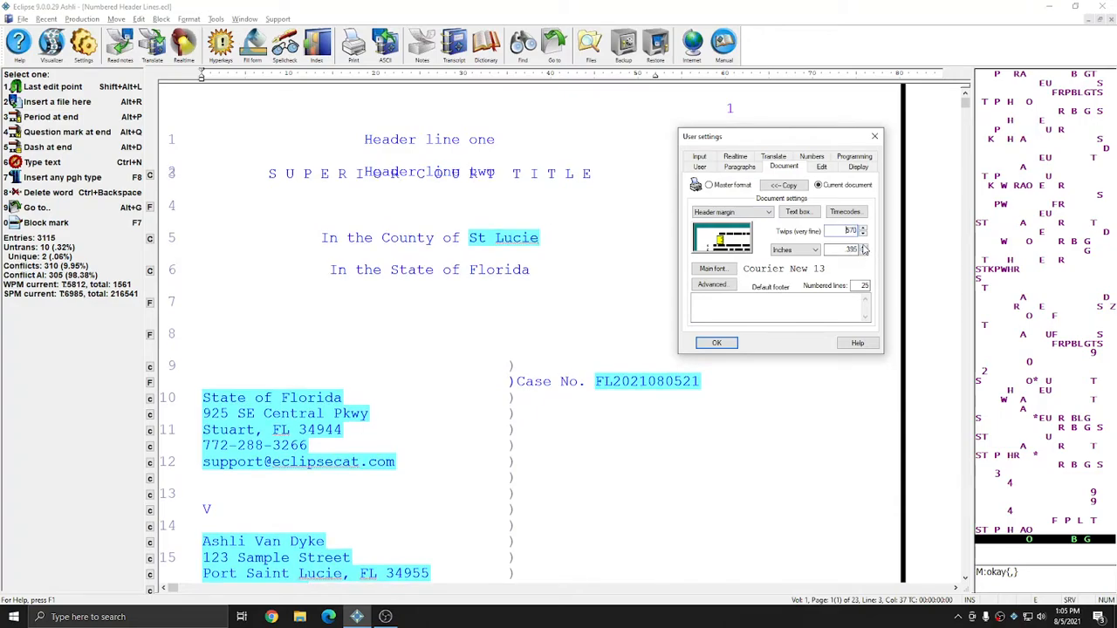
click(864, 248)
click(863, 247)
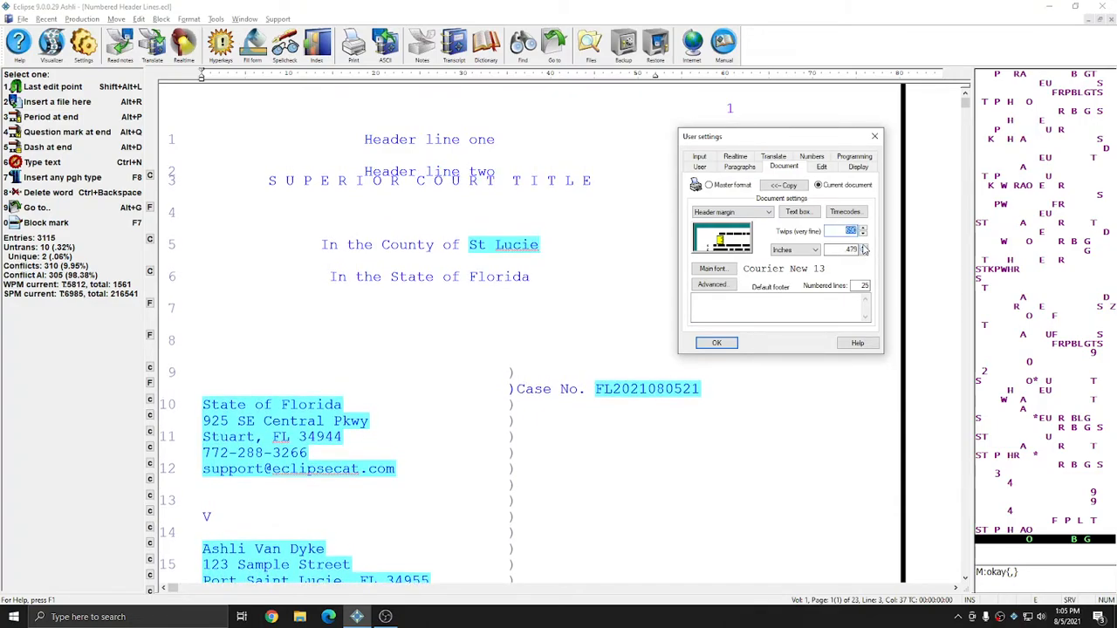
click(863, 248)
click(864, 248)
click(864, 247)
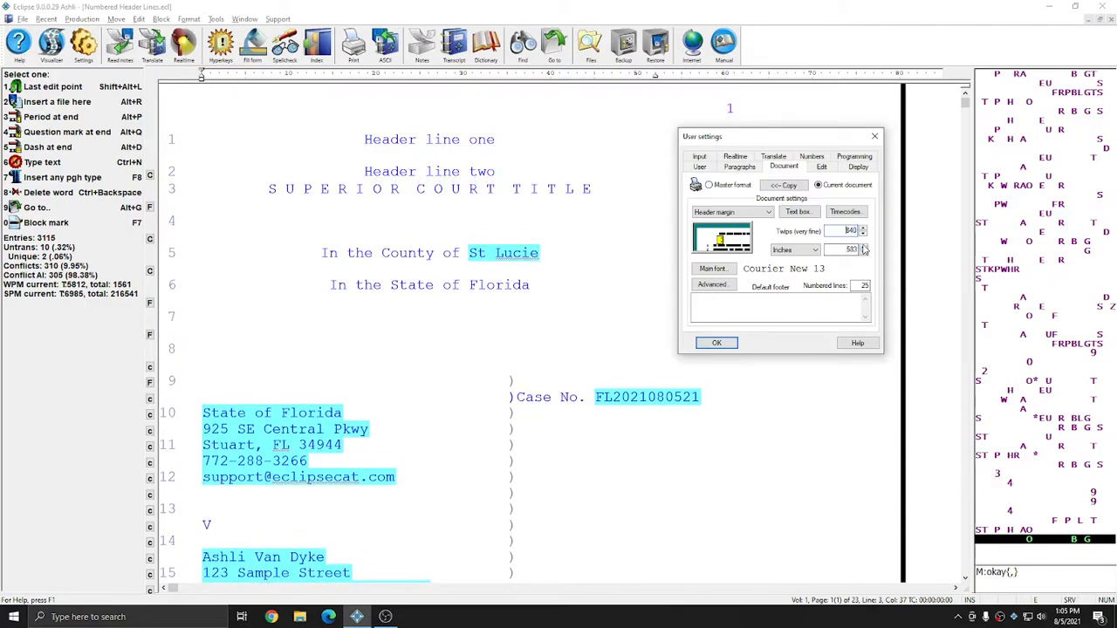
click(863, 248)
click(864, 249)
click(863, 249)
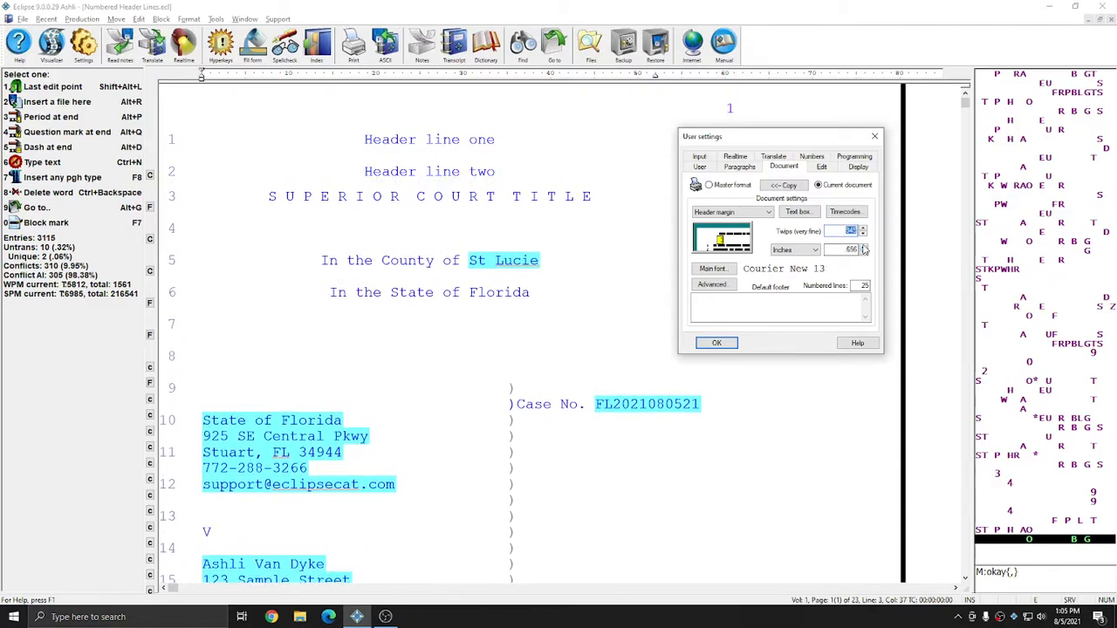
click(863, 249)
key(Return)
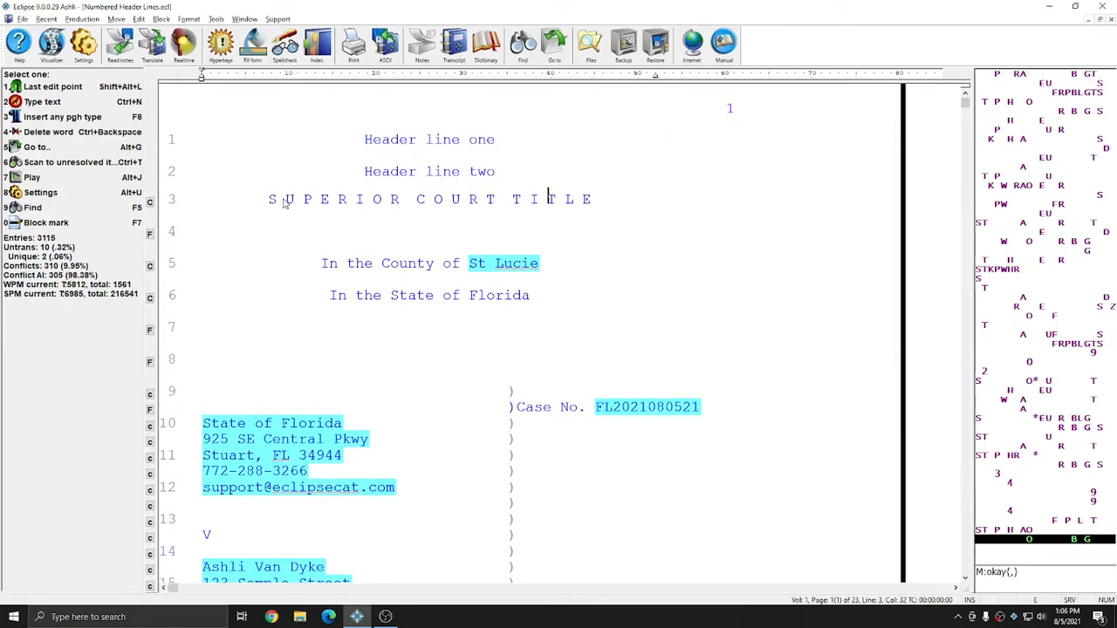
- Examine the two-line header's numbering and spacing on the following pages, and return to the first page
click(284, 201)
scroll(436, 357, down, 3)
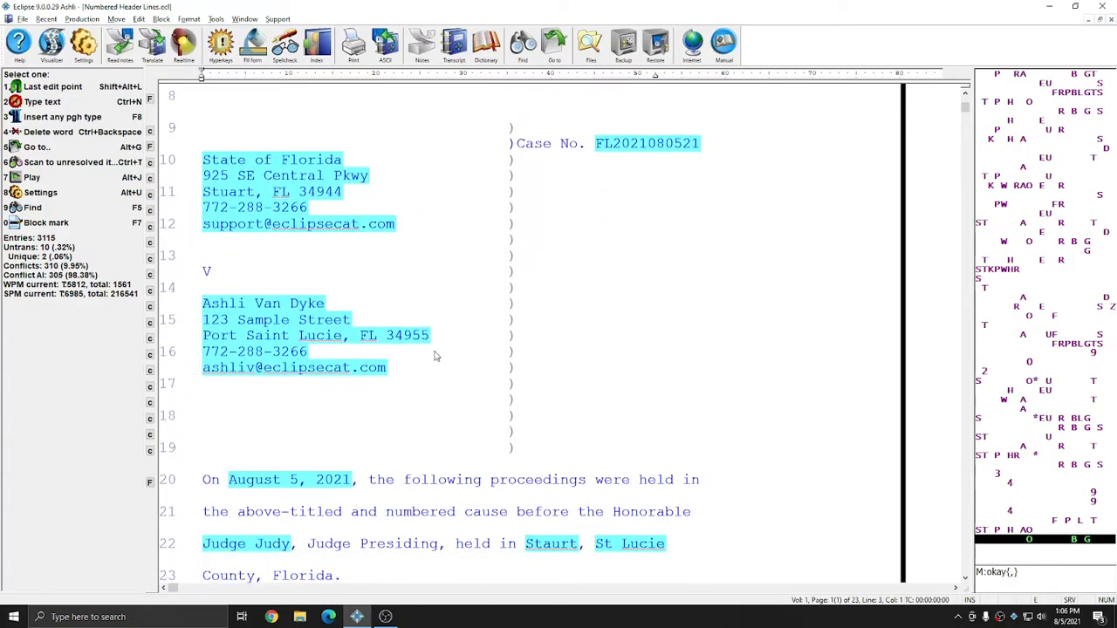
scroll(435, 356, down, 7)
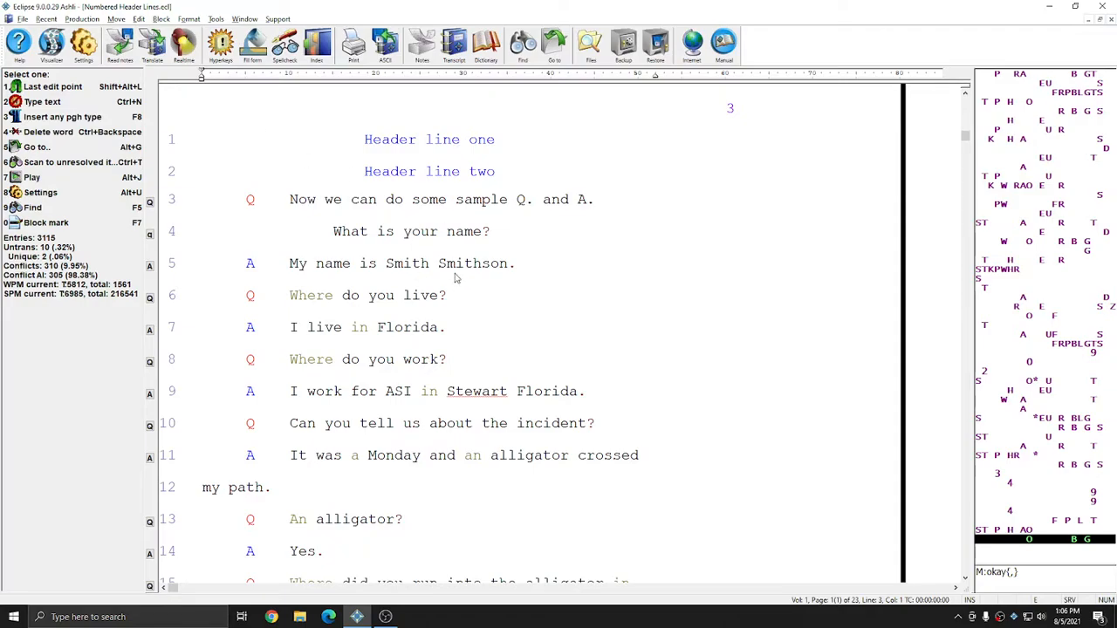
scroll(455, 277, down, 15)
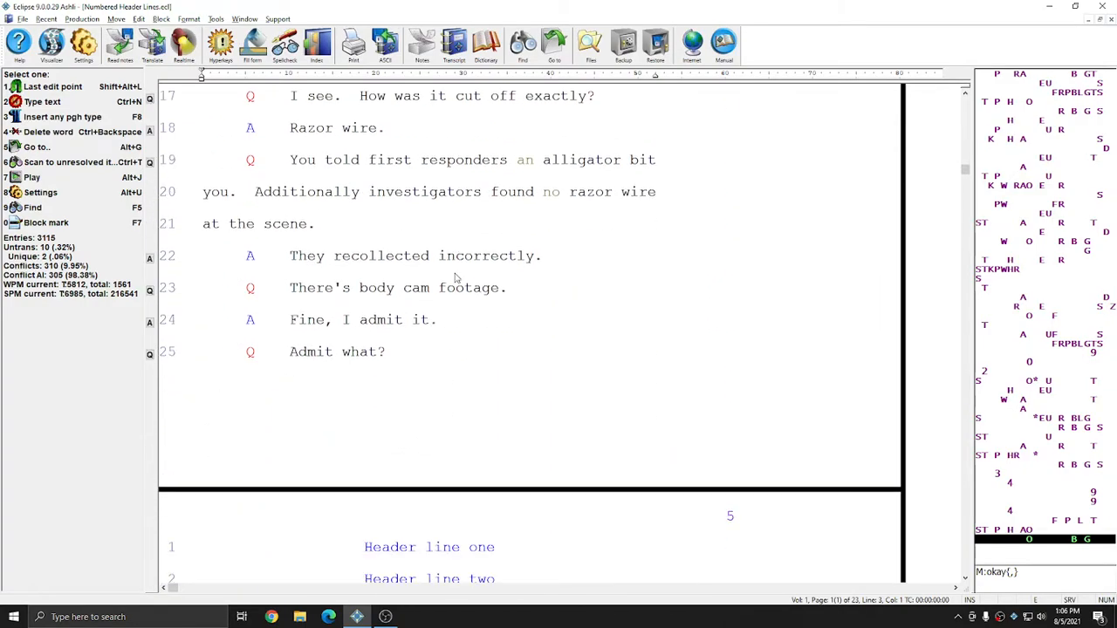
scroll(455, 277, down, 15)
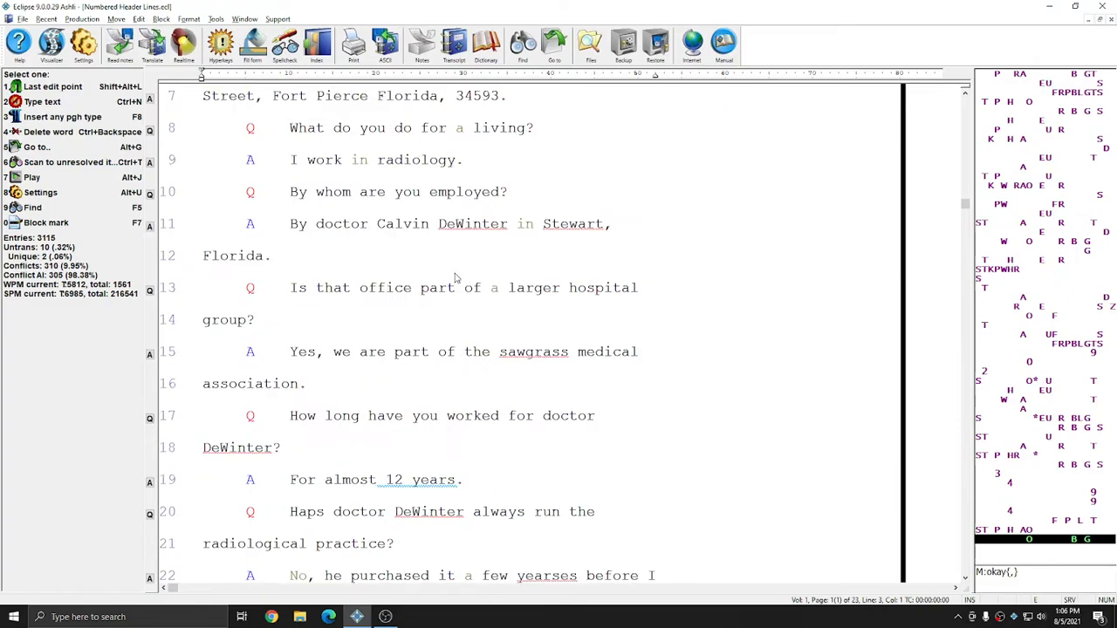
scroll(455, 277, down, 8)
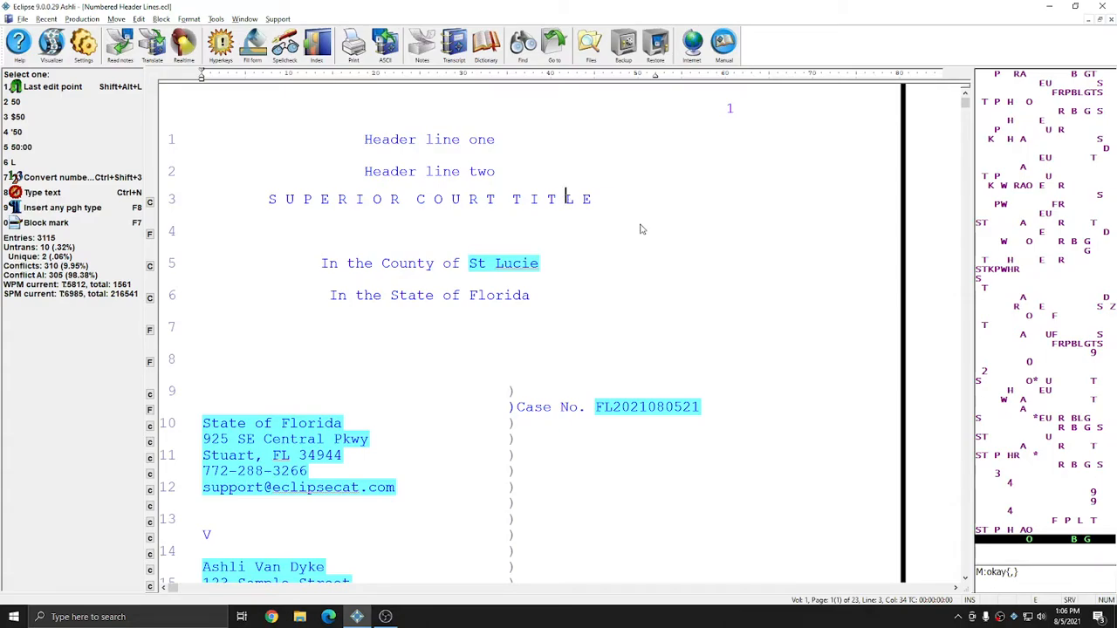
- Examine the two header text lines and the blank line between them at the start of the first page
key(Up)
key(Up)
key(Up)
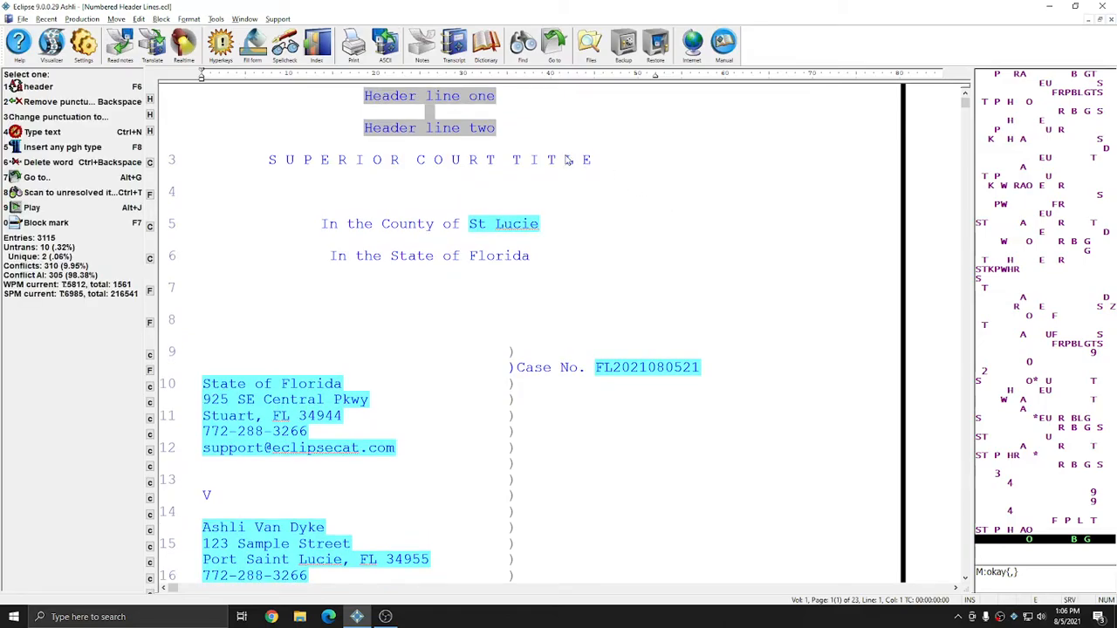
click(428, 110)
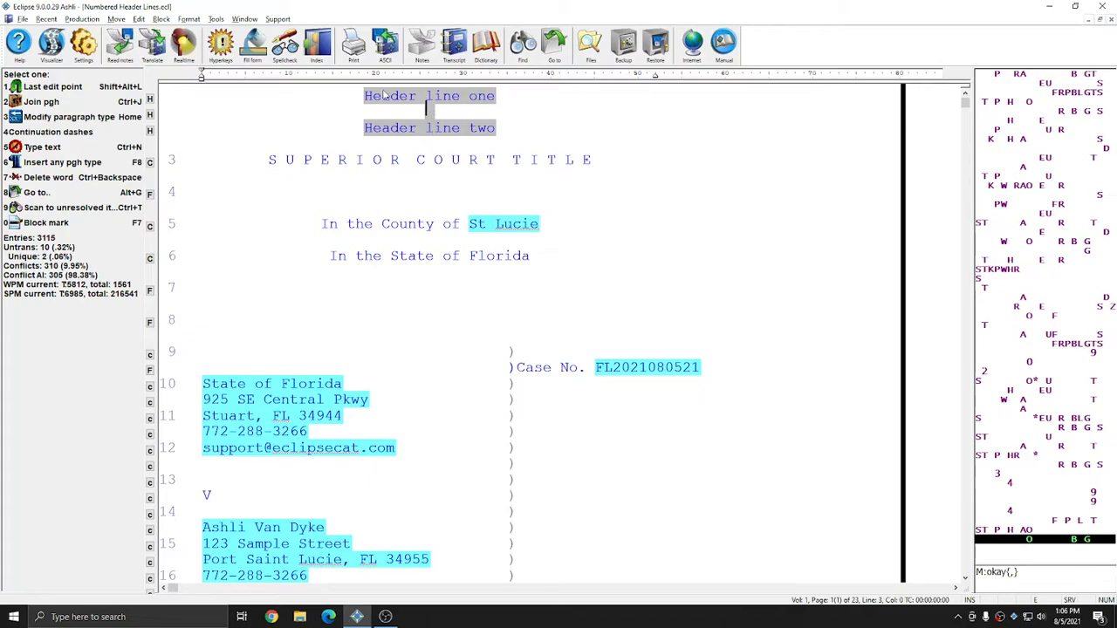
drag(428, 94, 429, 127)
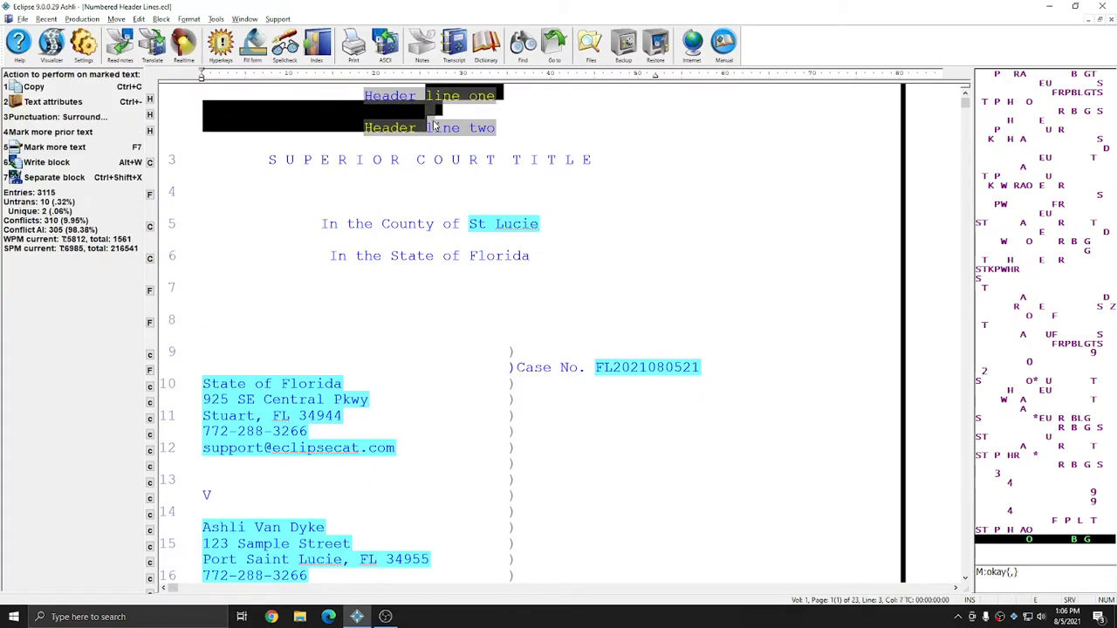
click(429, 128)
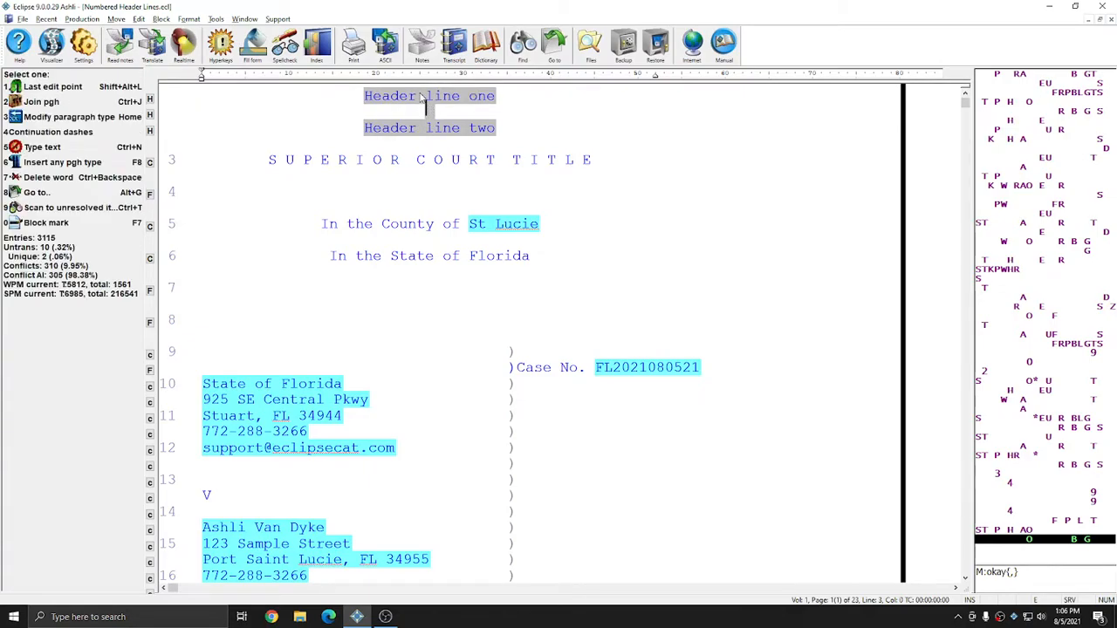
click(367, 97)
drag(366, 96, 489, 128)
click(443, 128)
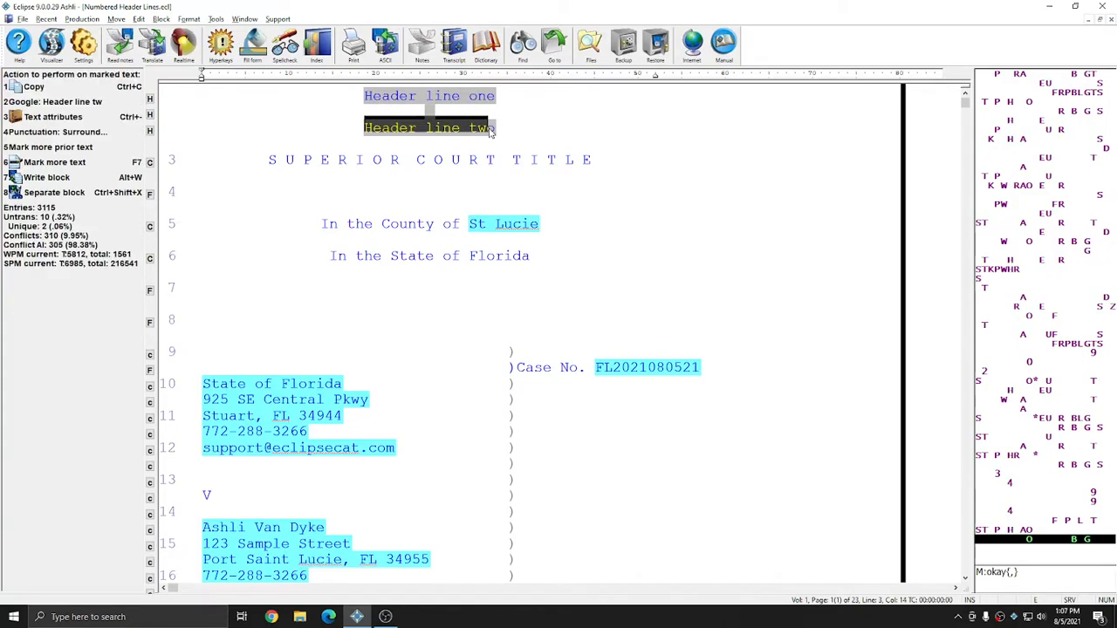
click(489, 128)
drag(368, 99, 490, 97)
drag(373, 129, 438, 111)
click(429, 111)
click(429, 112)
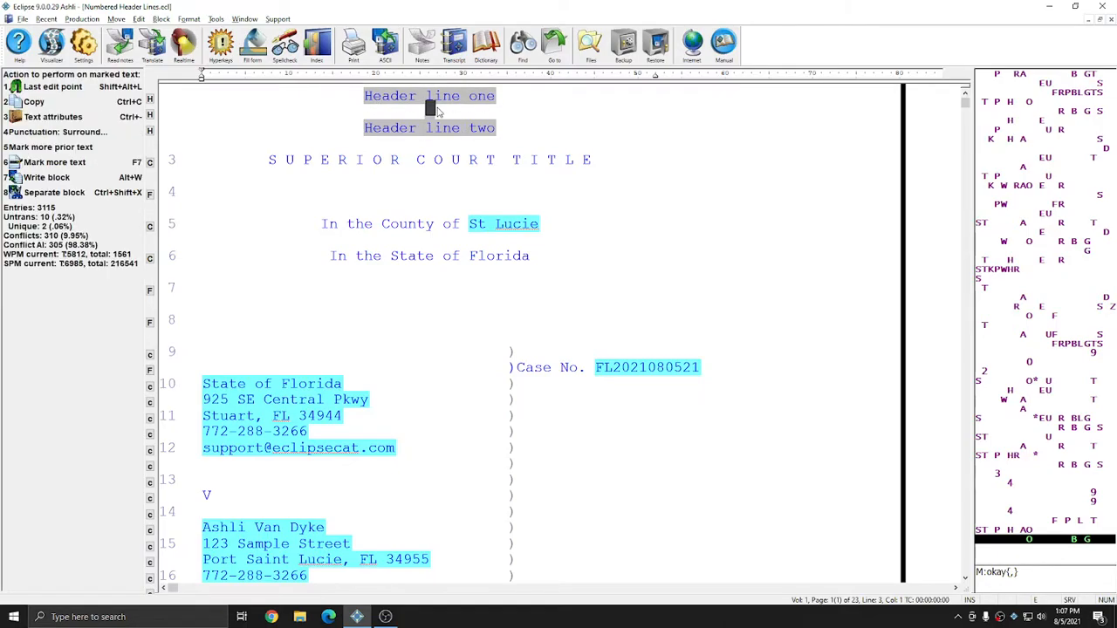
scroll(428, 135, down, 1)
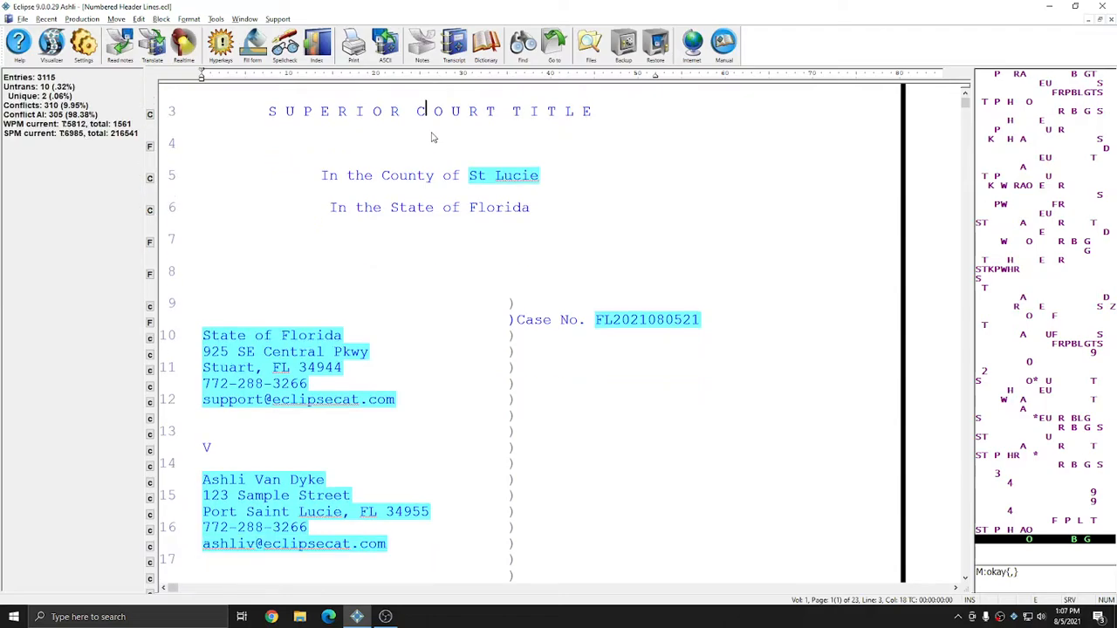
scroll(435, 120, up, 1)
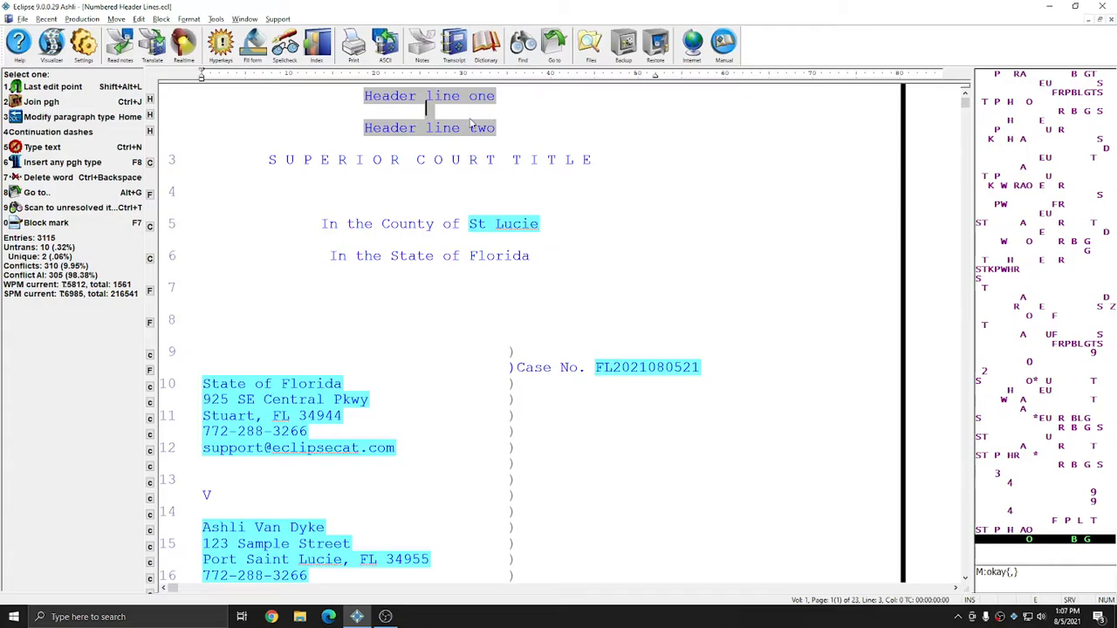
- Set the numbered header lines to 0 in the current document's advanced settings and check the first page's numbering
click(84, 45)
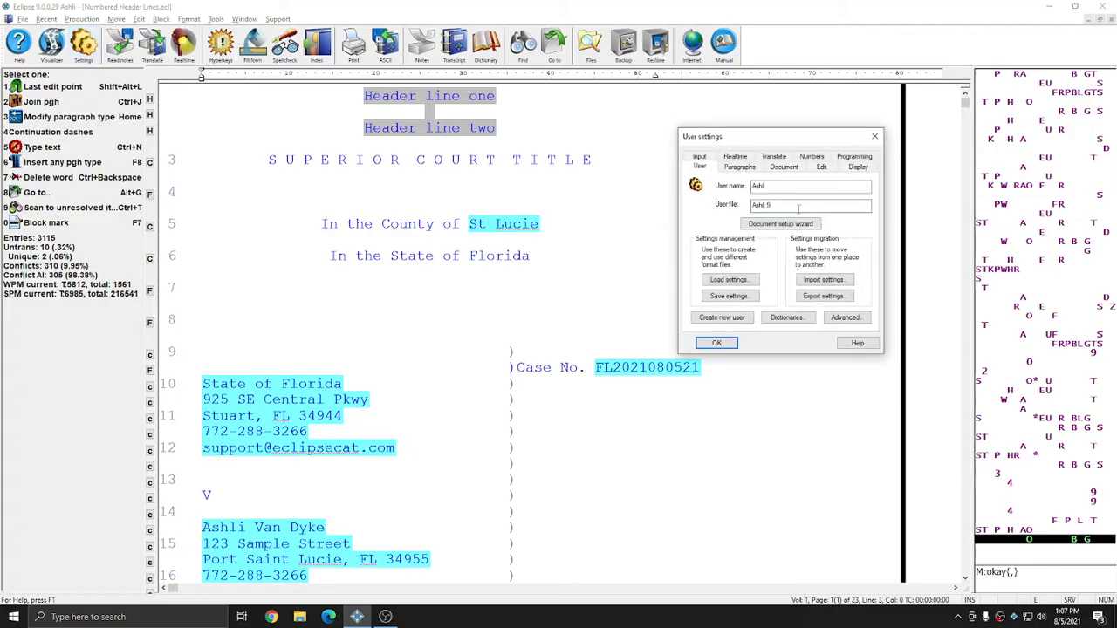
click(779, 165)
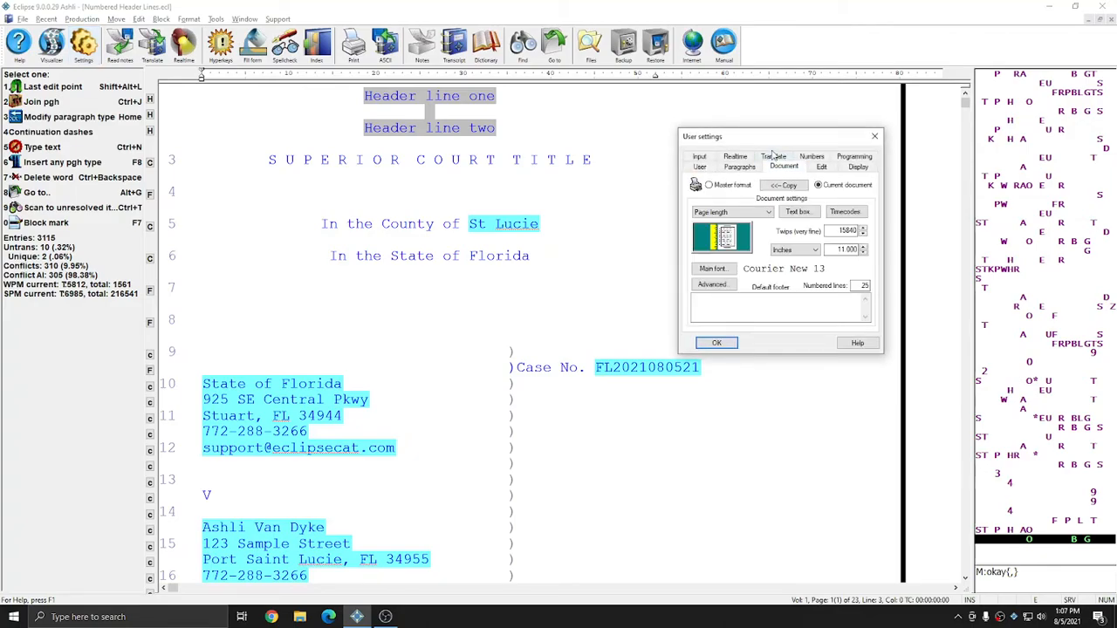
click(713, 284)
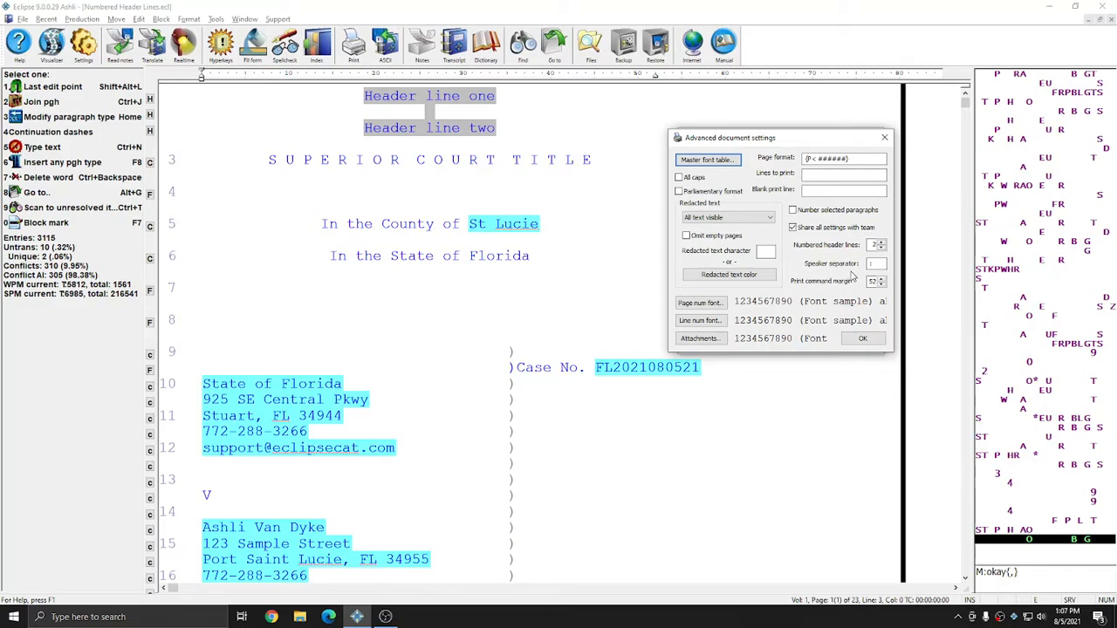
double_click(881, 248)
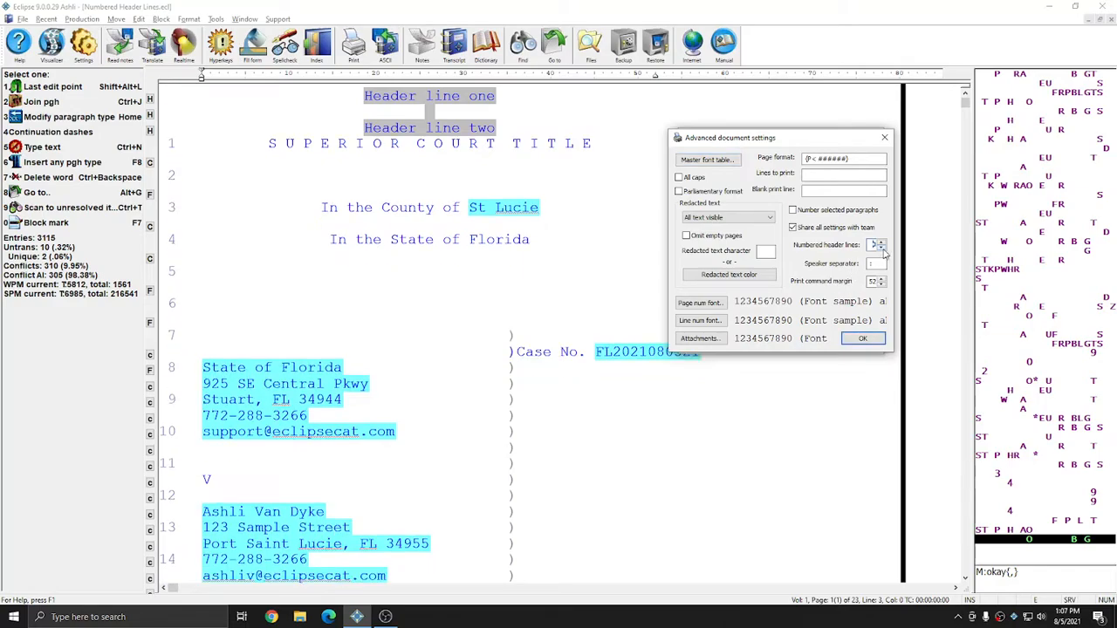
click(863, 339)
click(731, 343)
click(521, 145)
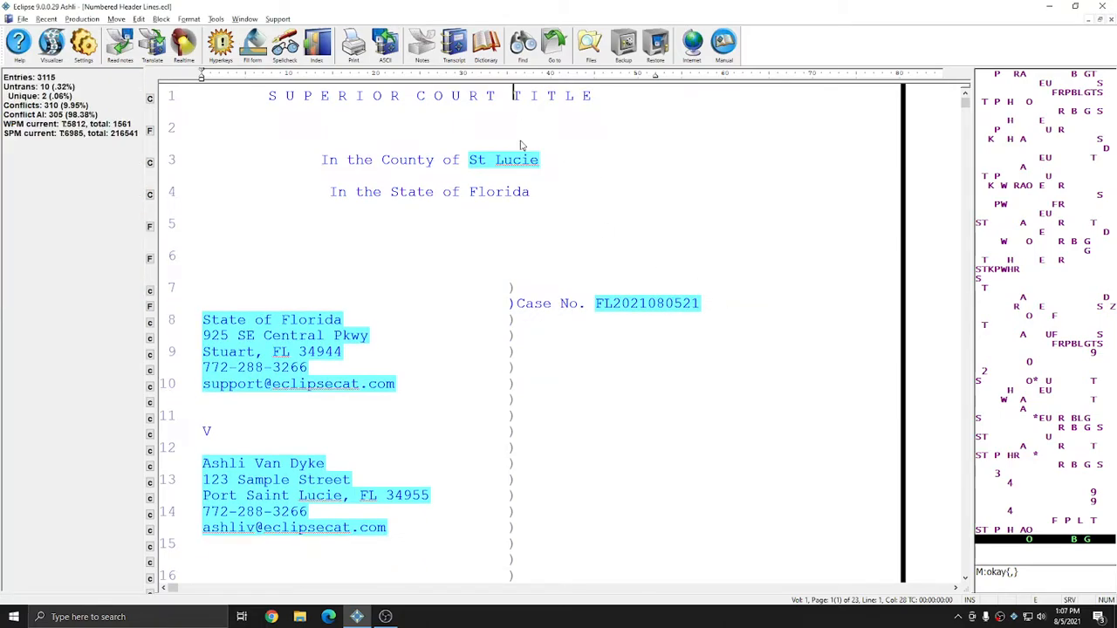
scroll(547, 182, up, 2)
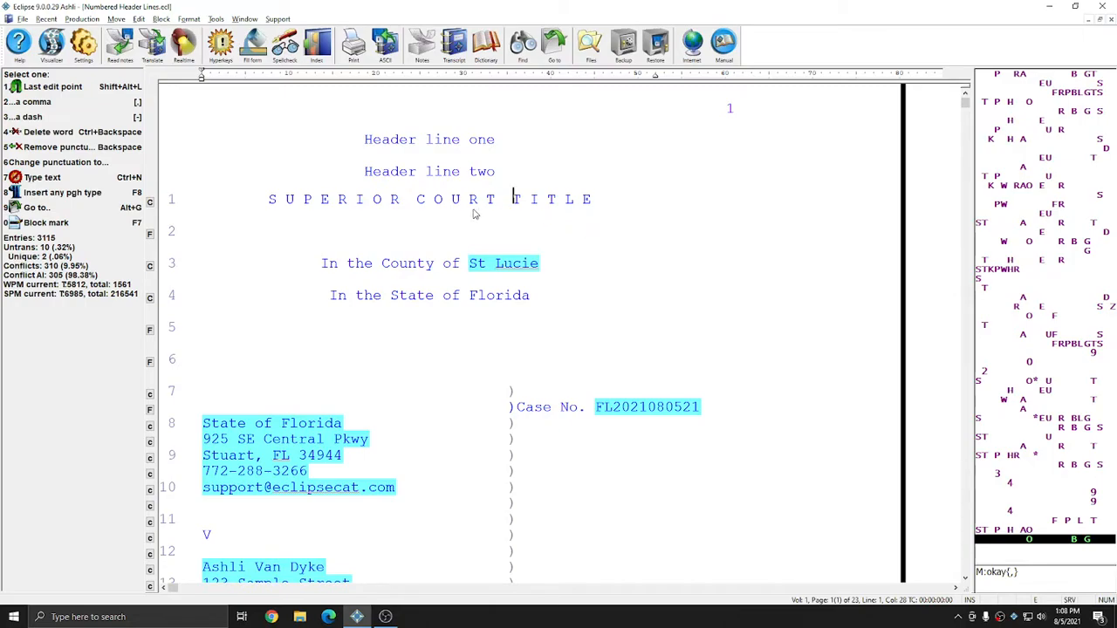
- Restore the current document's numbered header lines to 2 in the advanced document settings
click(82, 44)
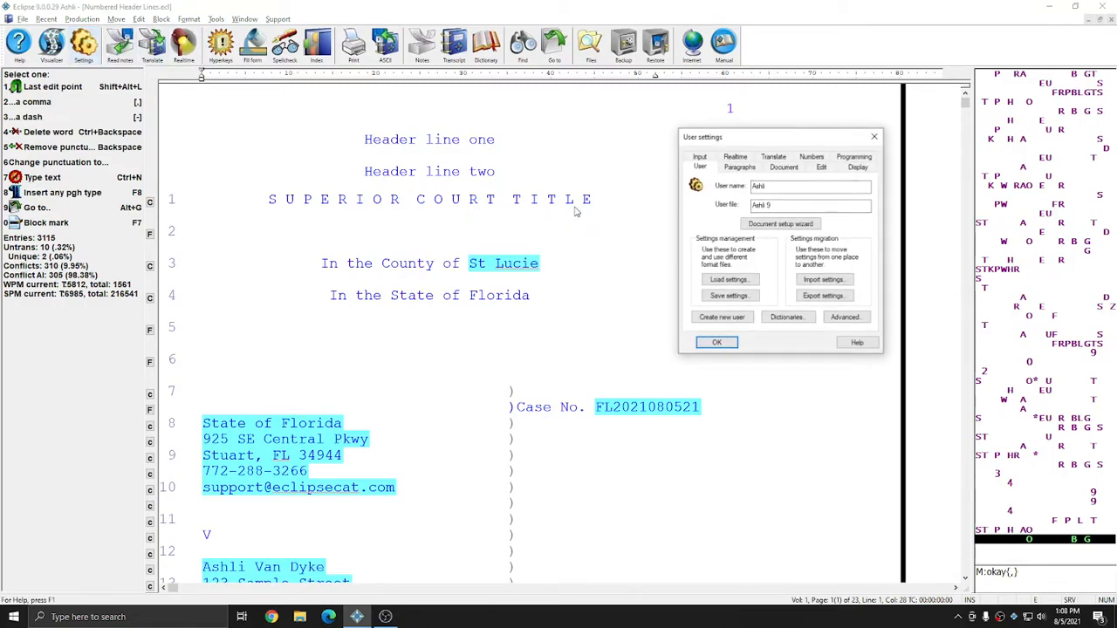
click(785, 168)
click(785, 157)
click(713, 344)
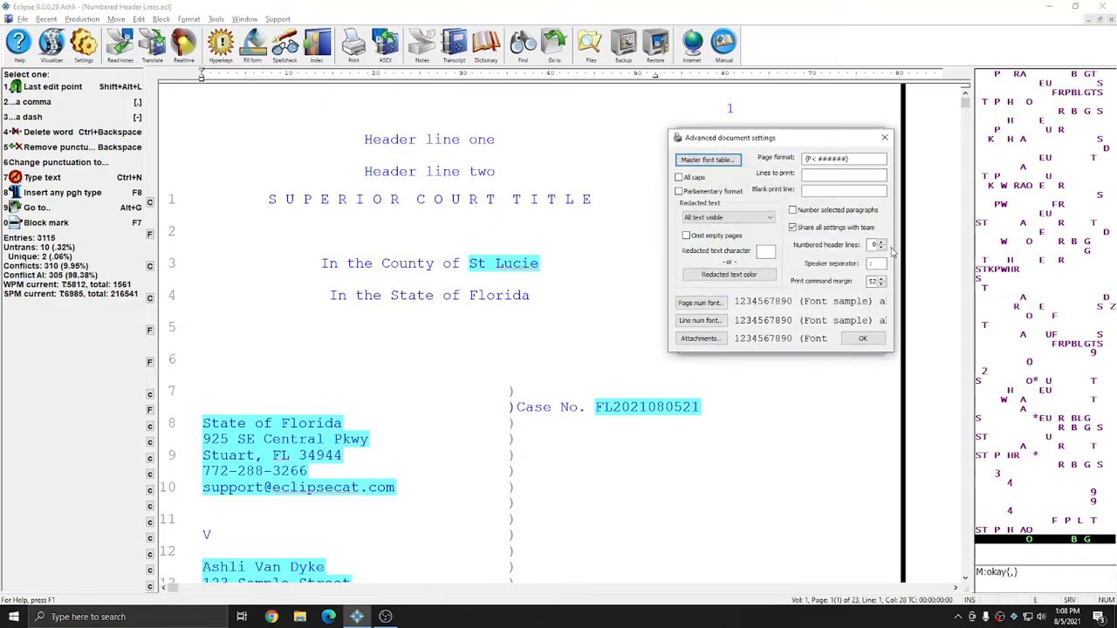
click(874, 343)
click(716, 344)
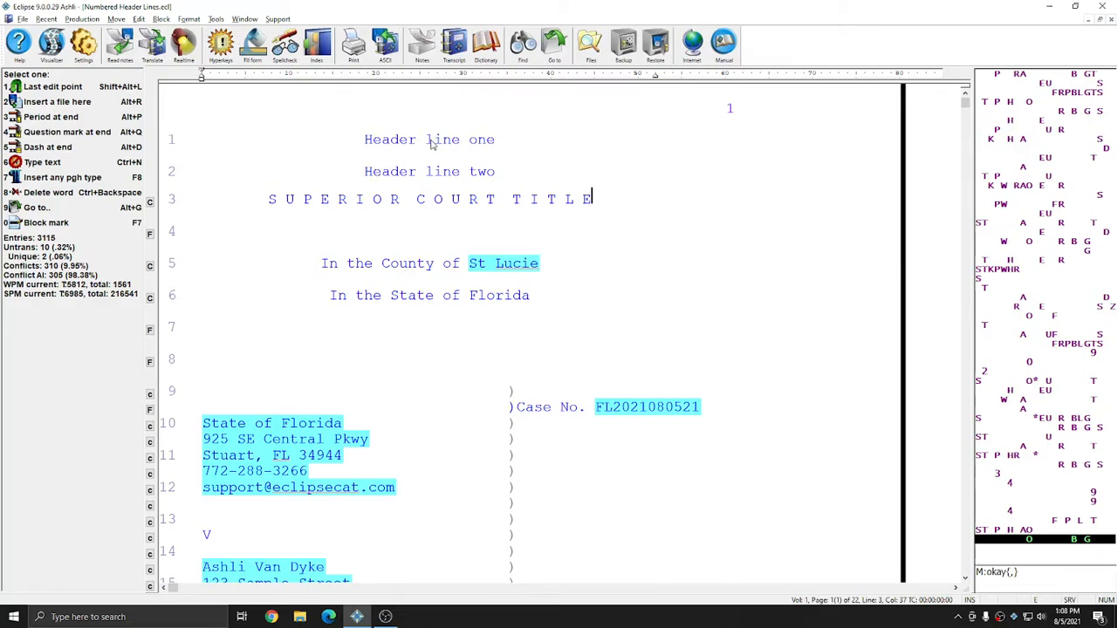
- Adjust the current document's header margin to .770 inches to widen the gap between the second header line and the court title
click(97, 61)
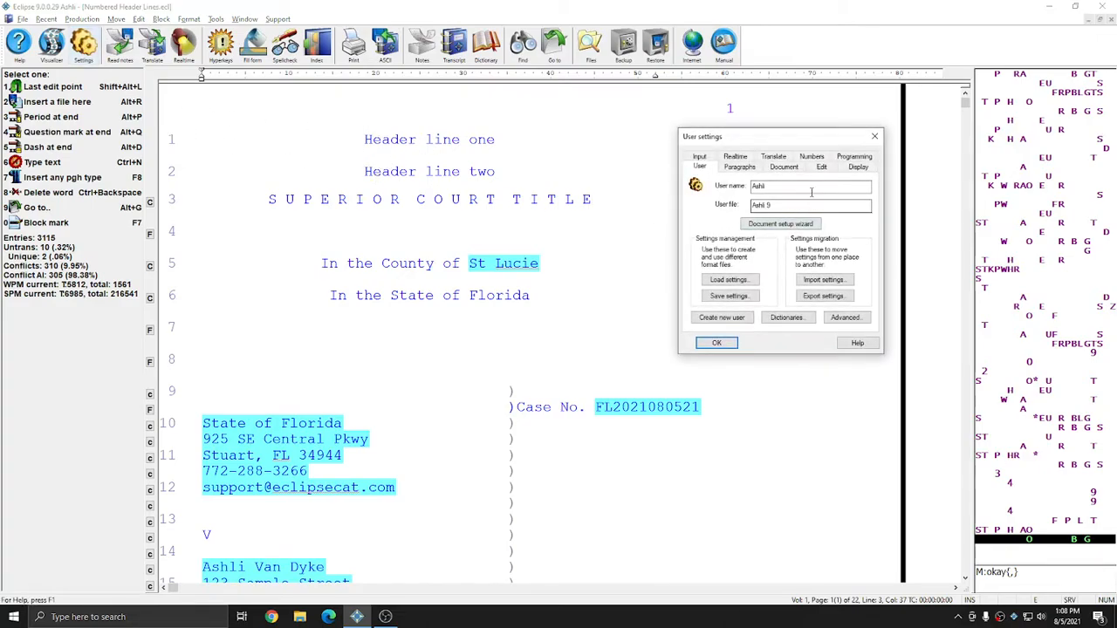
click(786, 168)
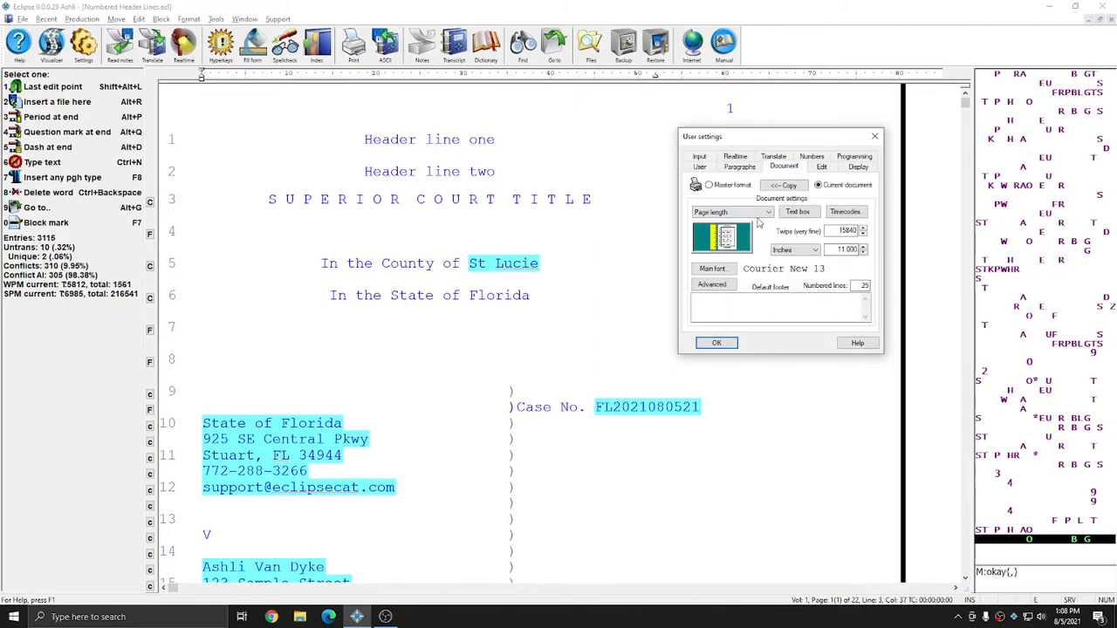
click(750, 213)
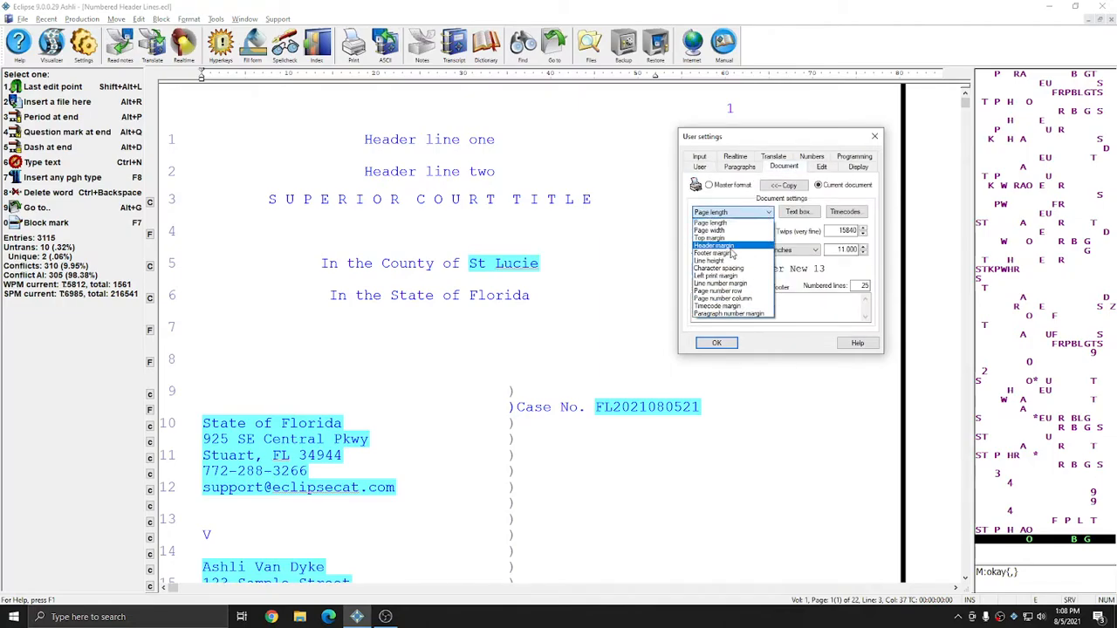
click(725, 245)
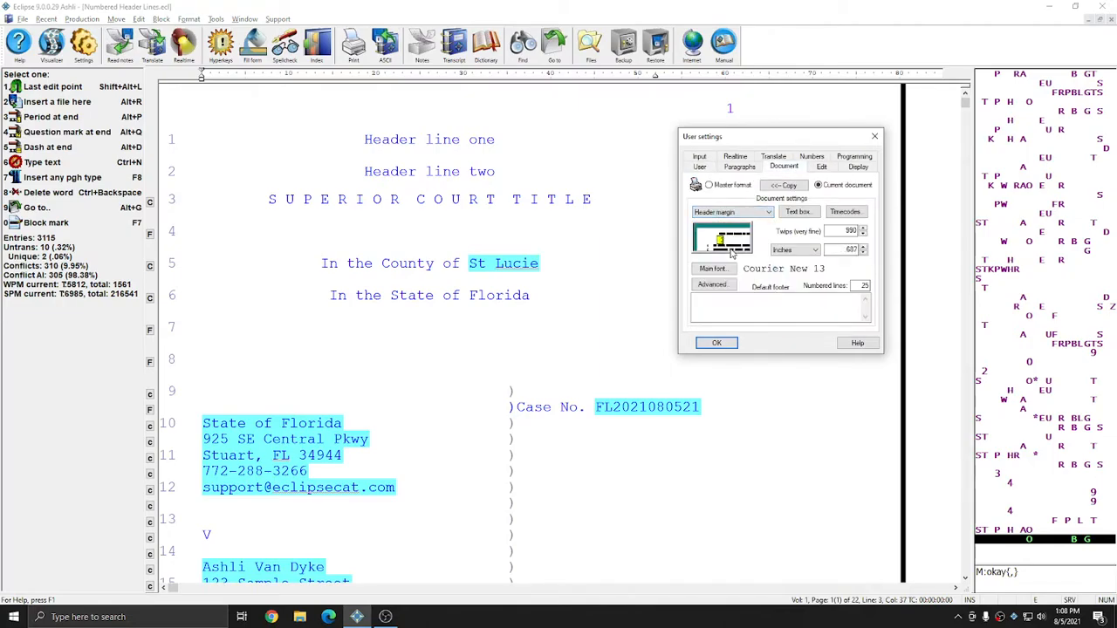
click(863, 253)
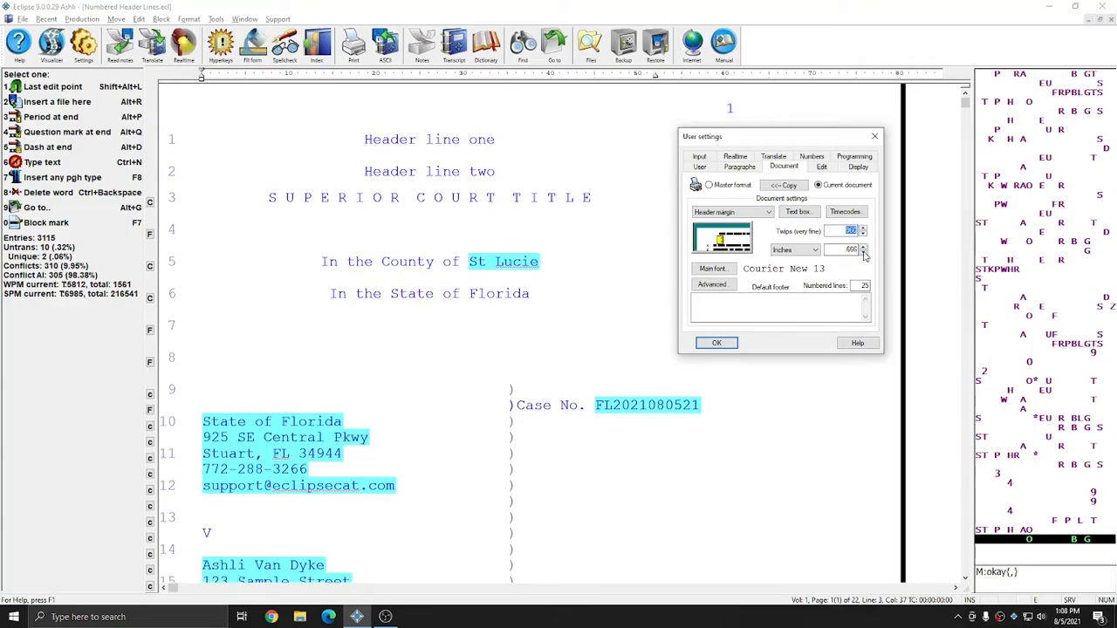
click(863, 248)
click(863, 248)
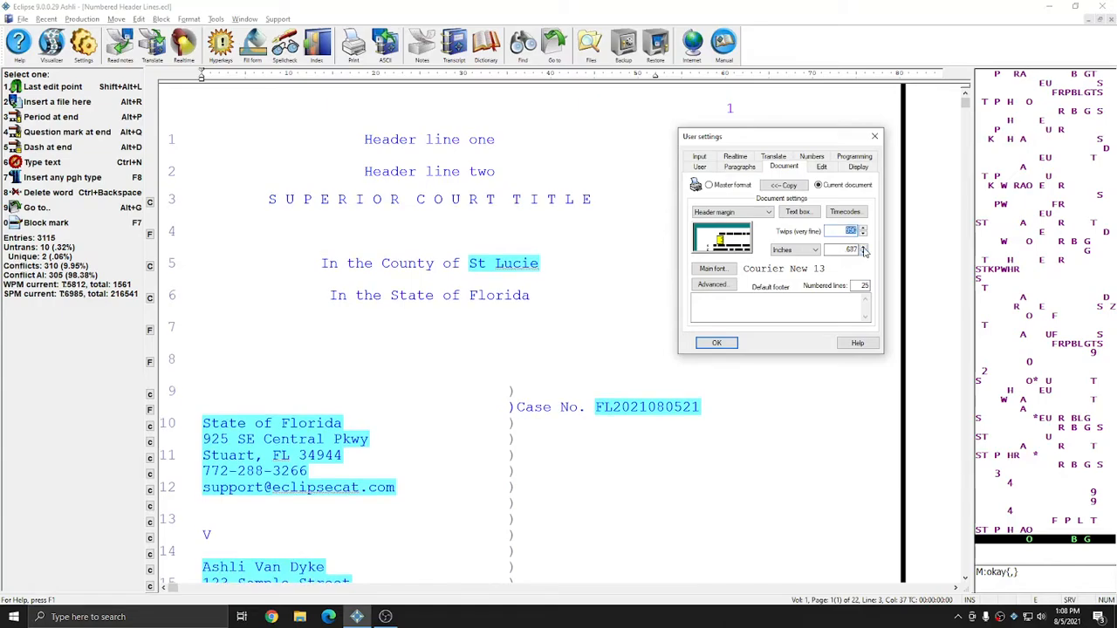
click(863, 248)
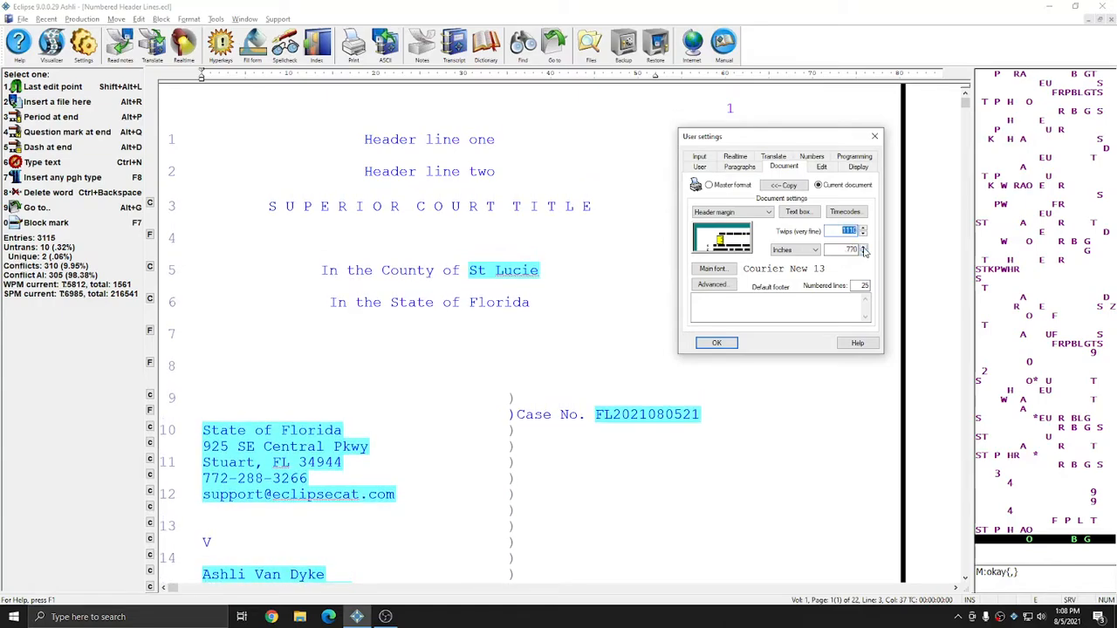